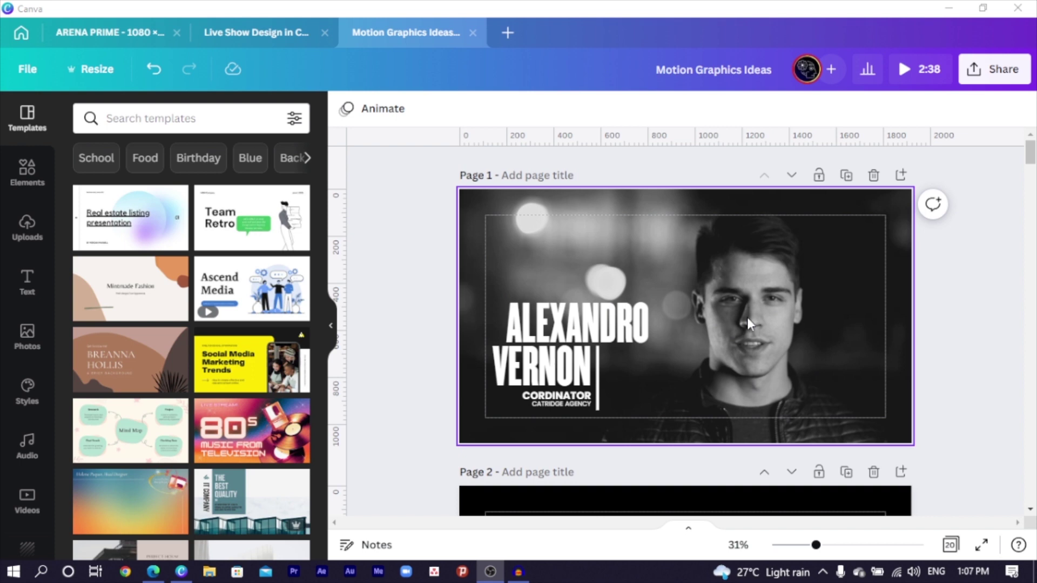
- Copy the black-and-white portrait video from page 1 and paste it onto blank page 2
{"action": "scroll", "coordinate": [747, 318], "scroll_direction": "down", "scroll_amount": 5}
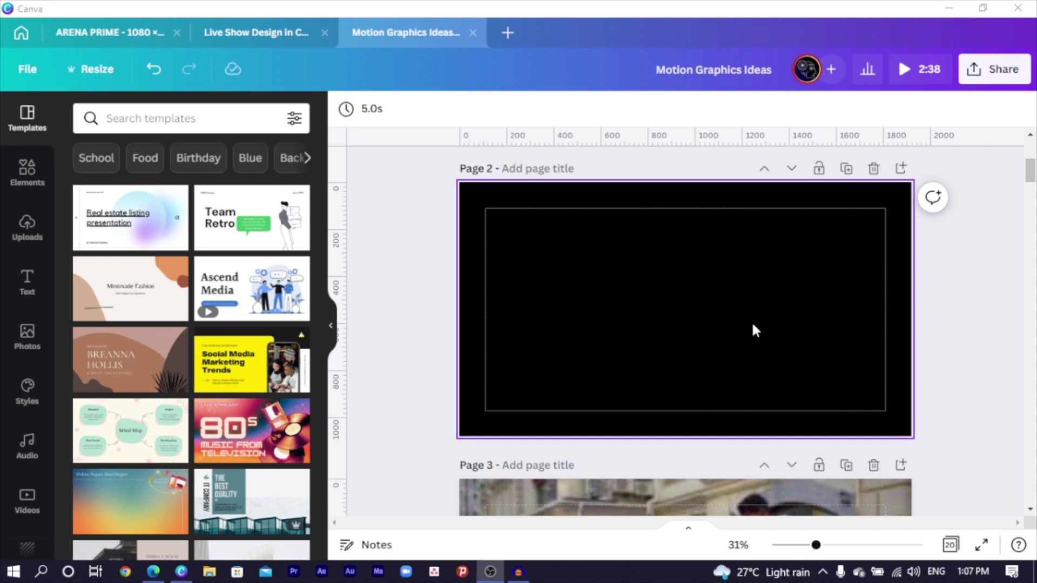
{"action": "scroll", "coordinate": [756, 320], "scroll_direction": "up", "scroll_amount": 2}
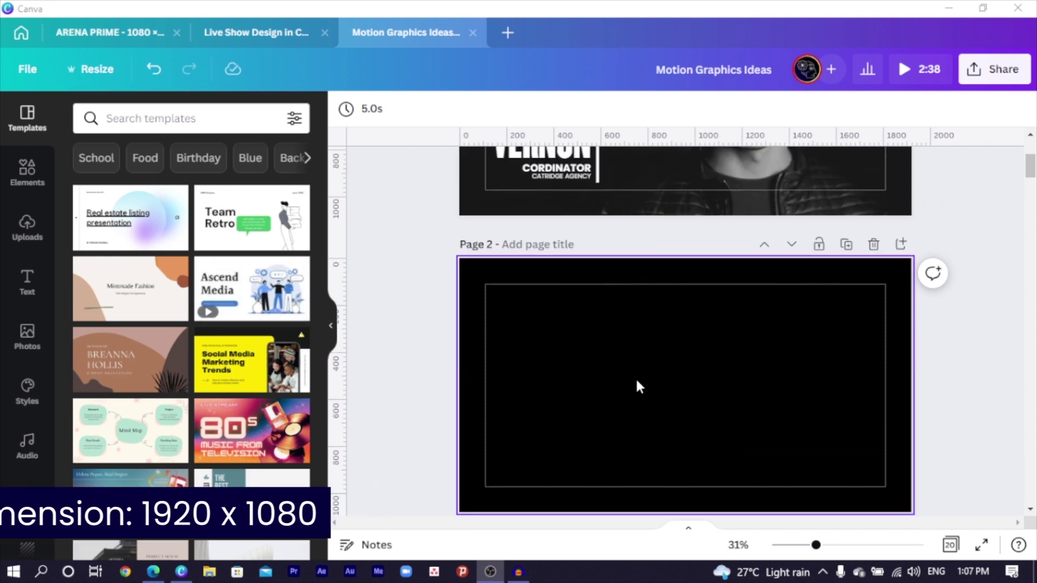
{"action": "left_click", "coordinate": [702, 346]}
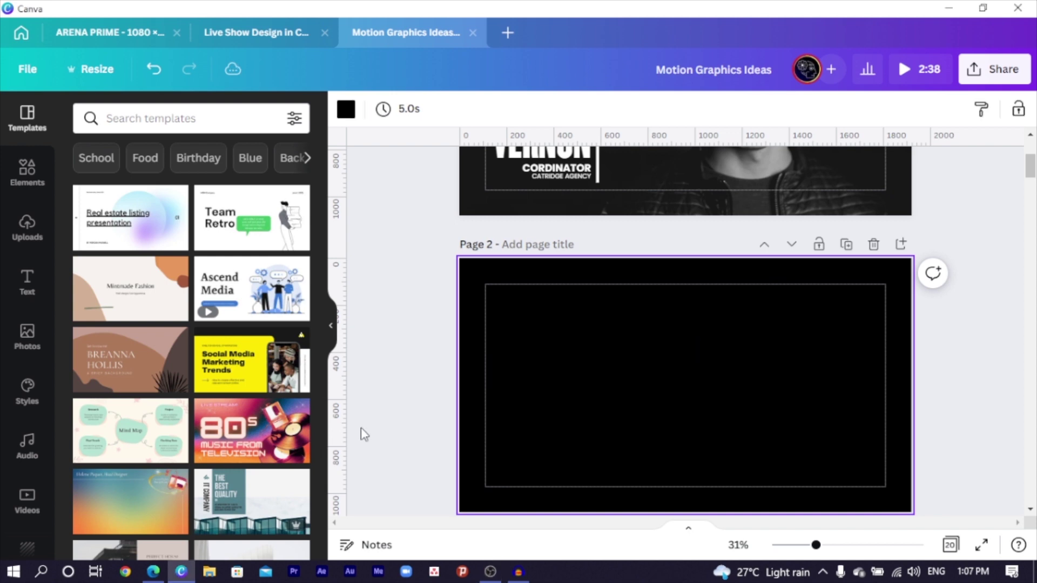
{"action": "scroll", "coordinate": [685, 391], "scroll_direction": "up", "scroll_amount": 3}
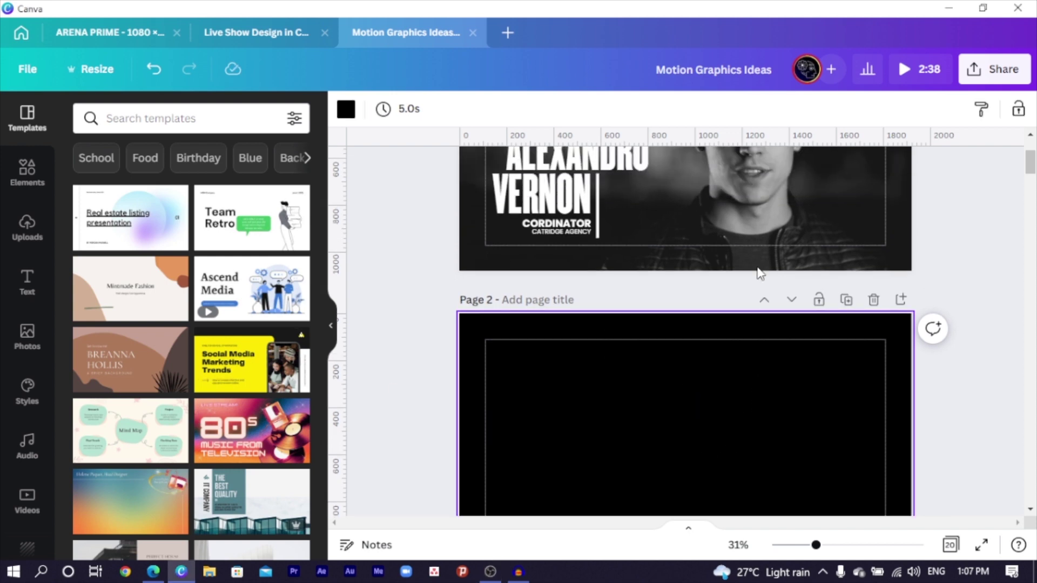
{"action": "left_click", "coordinate": [748, 243]}
{"action": "scroll", "coordinate": [695, 260], "scroll_direction": "down", "scroll_amount": 3}
{"action": "left_click", "coordinate": [694, 260]}
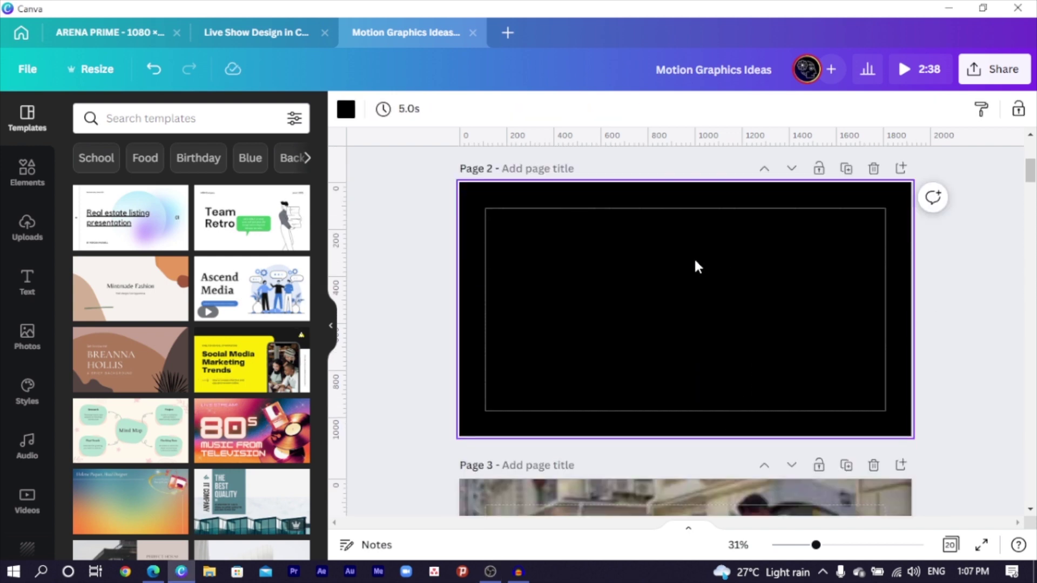
{"action": "key", "text": "ctrl+v"}
{"action": "left_click", "coordinate": [437, 281]}
{"action": "scroll", "coordinate": [670, 324], "scroll_direction": "up", "scroll_amount": 2}
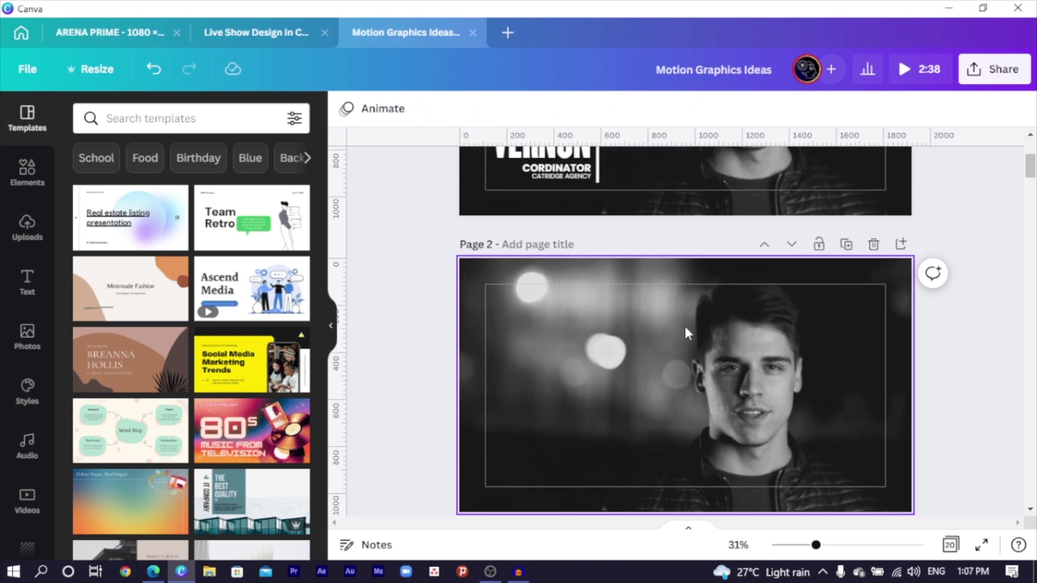
{"action": "scroll", "coordinate": [756, 377], "scroll_direction": "down", "scroll_amount": 2}
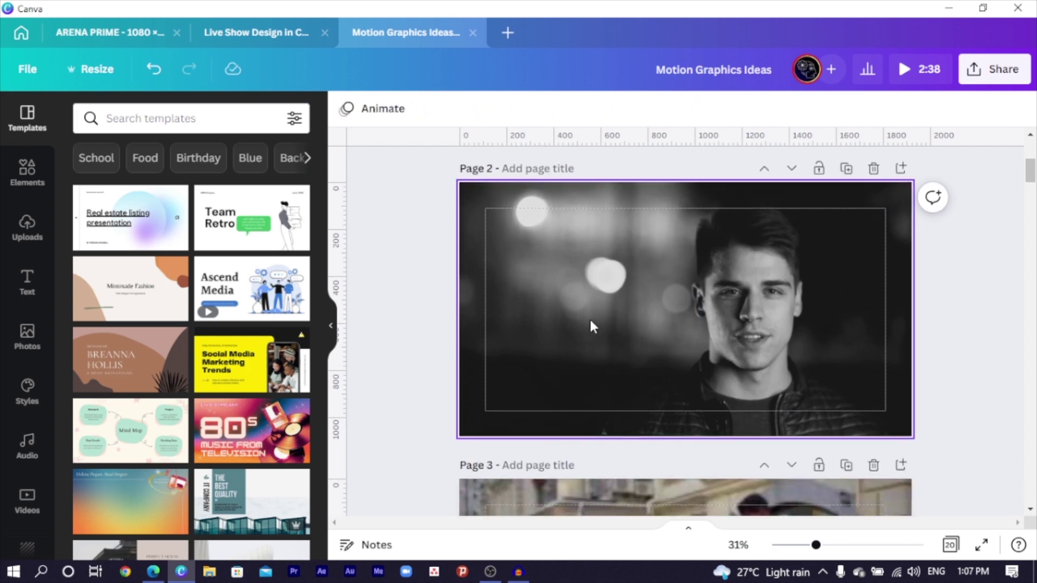
- Add an enlarged text box on the left of page 2 and type the first name
{"action": "left_click", "coordinate": [565, 306]}
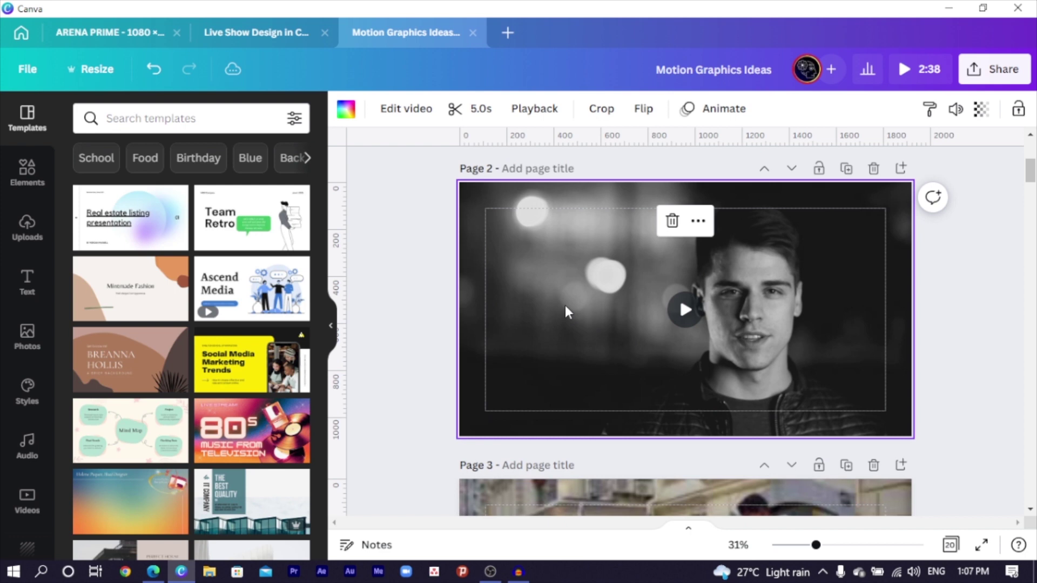
{"action": "key", "text": "t"}
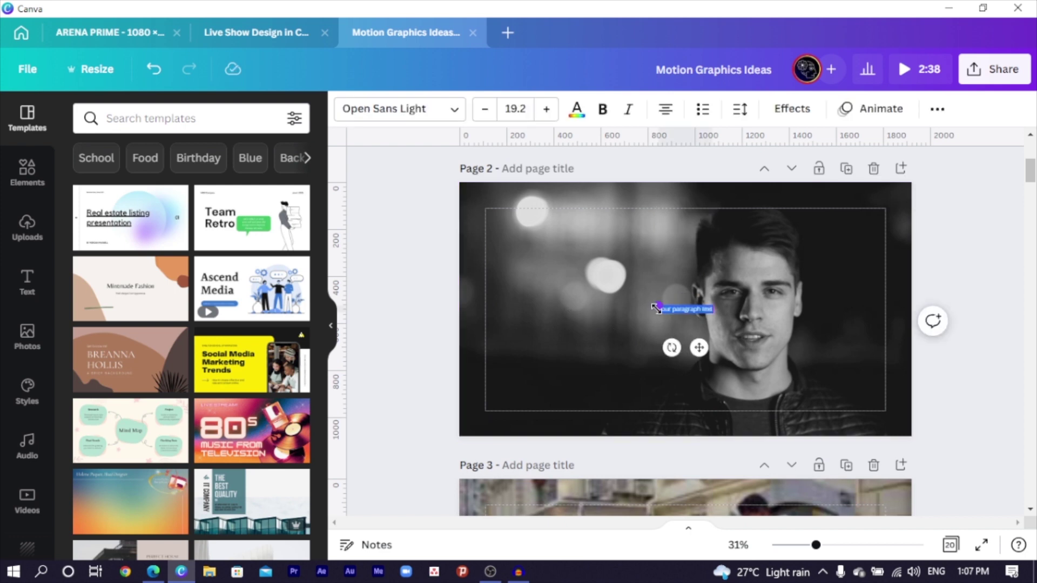
{"action": "left_click_drag", "start_coordinate": [655, 308], "coordinate": [582, 273]}
{"action": "left_click_drag", "start_coordinate": [655, 345], "coordinate": [569, 363]}
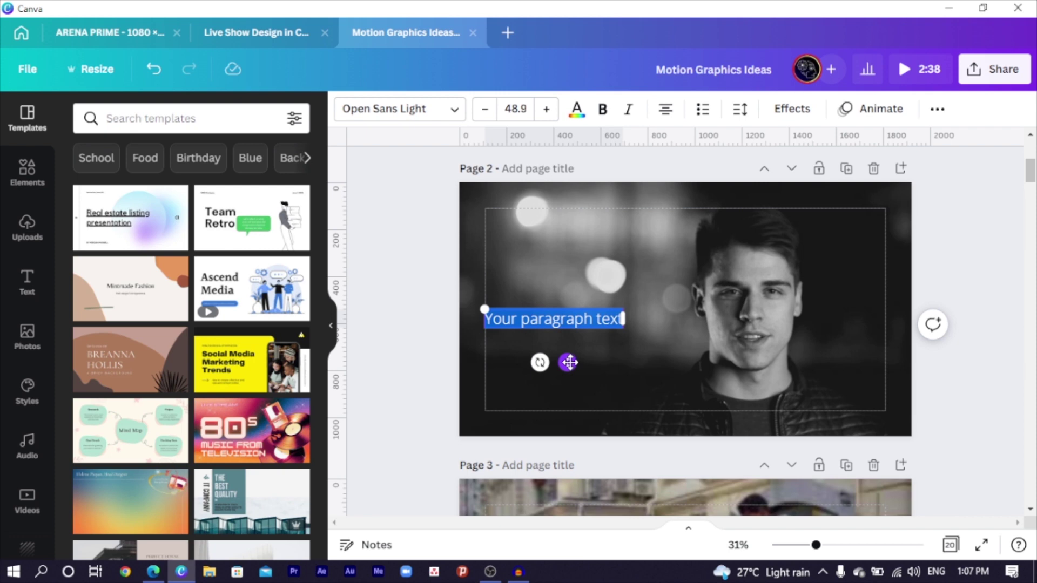
{"action": "type", "text": "Be"}
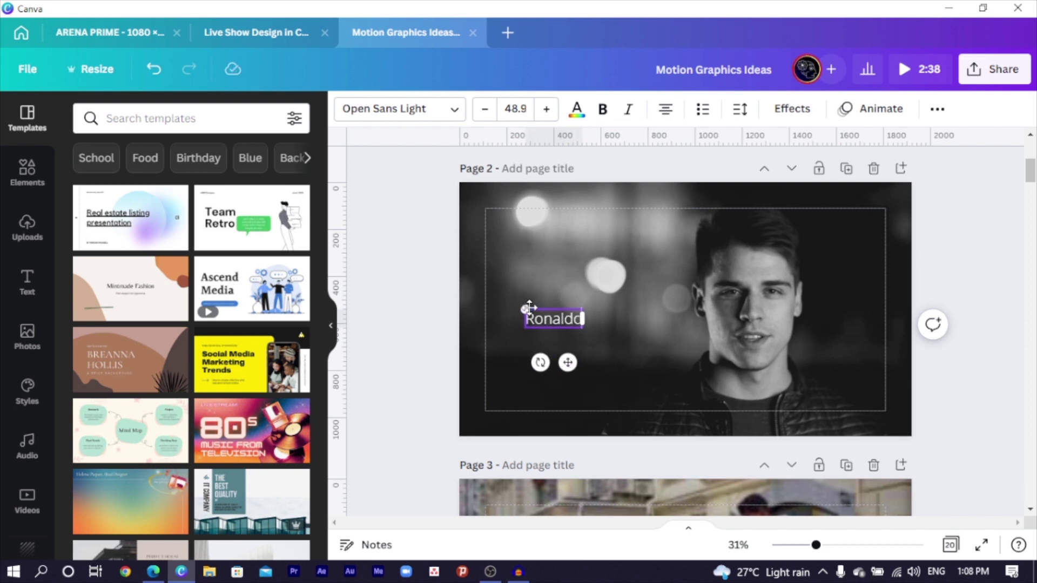
- Duplicate the first name below, change the copy to the surname, and shift it slightly right
{"action": "left_click_drag", "start_coordinate": [524, 312], "coordinate": [484, 296]}
{"action": "left_click", "coordinate": [410, 307]}
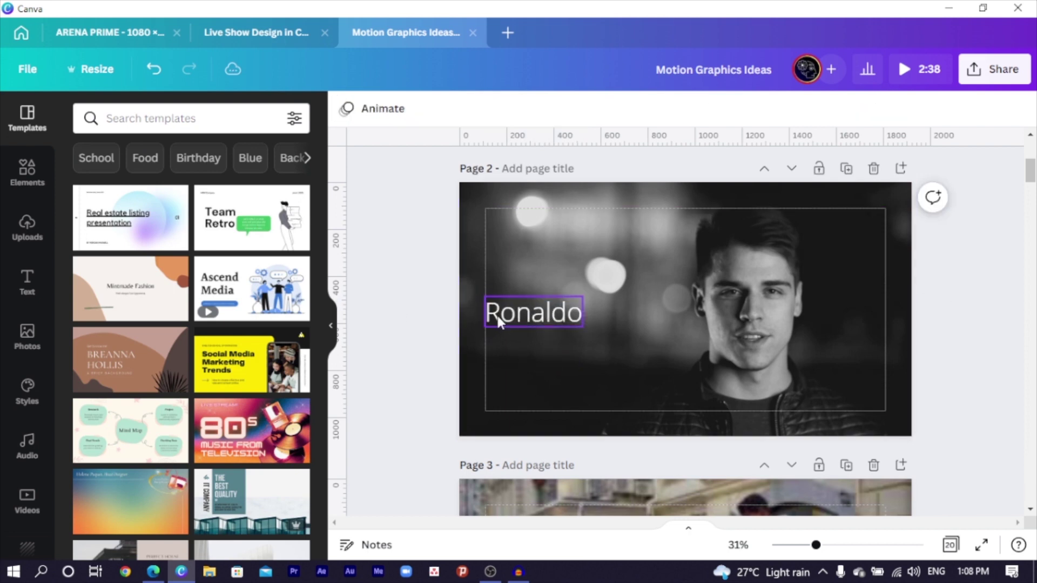
{"action": "left_click", "coordinate": [497, 316]}
{"action": "left_click_drag", "start_coordinate": [520, 329], "coordinate": [526, 334]}
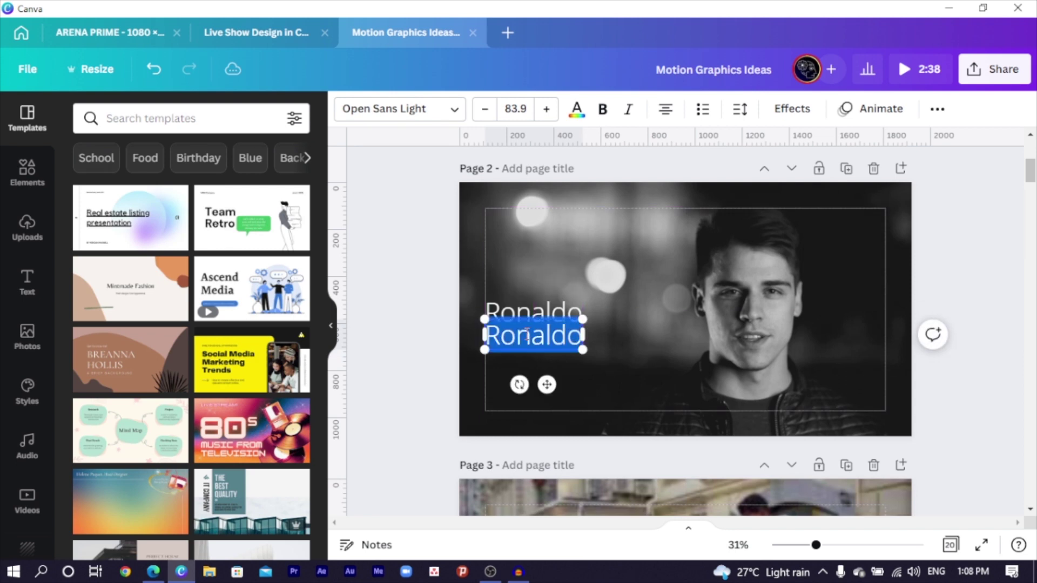
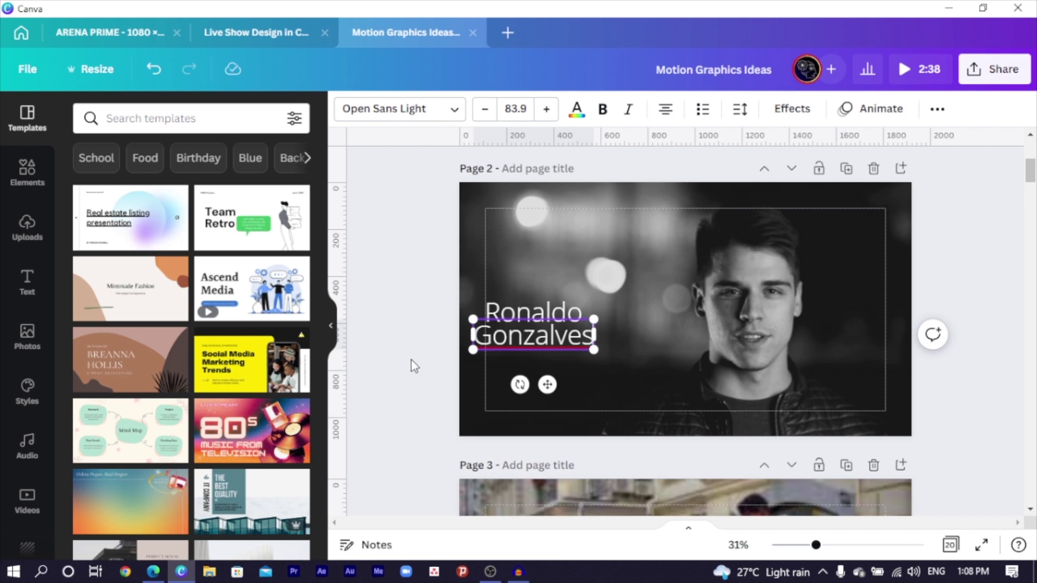
{"action": "left_click", "coordinate": [410, 360]}
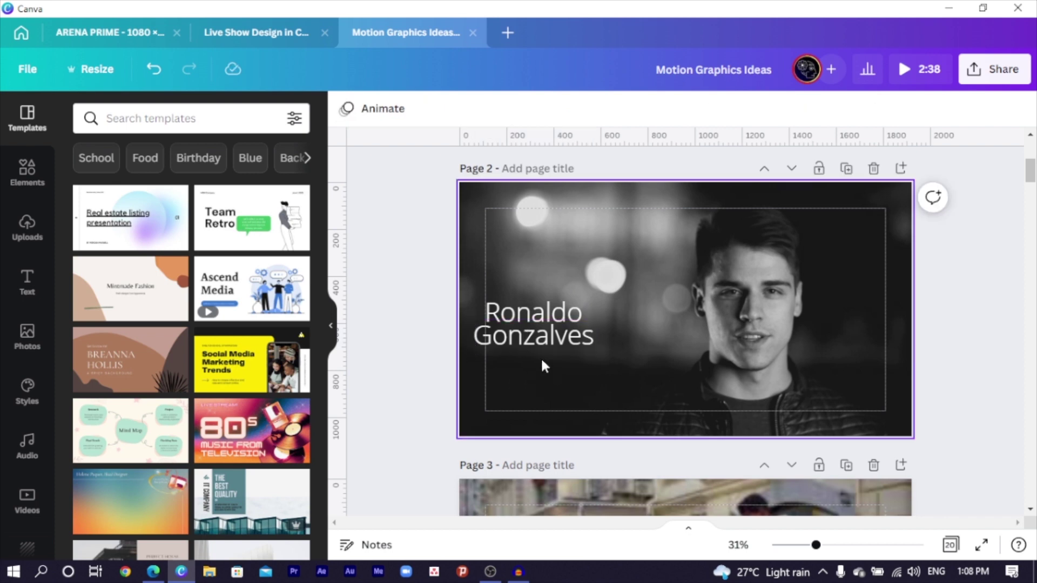
{"action": "left_click_drag", "start_coordinate": [542, 341], "coordinate": [581, 335]}
- Set the first-name line in Champion Gothic Feather and scale it up to size 204
{"action": "left_click", "coordinate": [505, 312]}
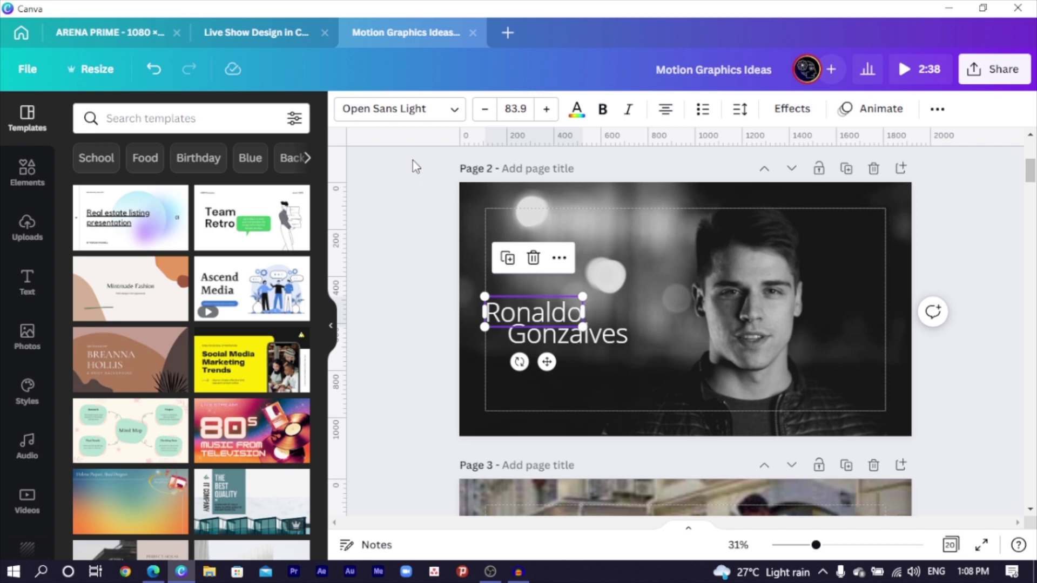
{"action": "left_click", "coordinate": [400, 109]}
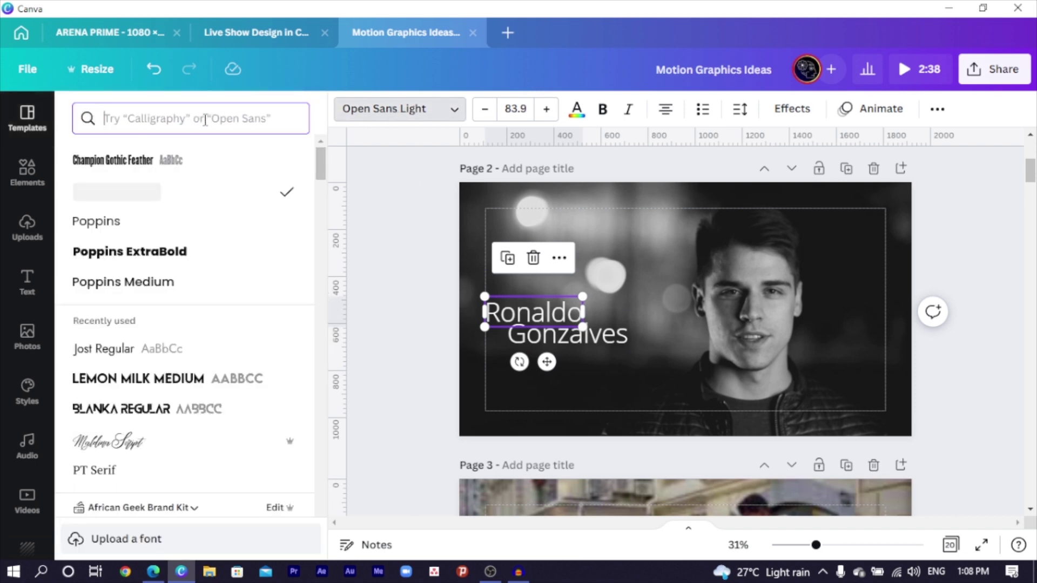
{"action": "left_click", "coordinate": [113, 160]}
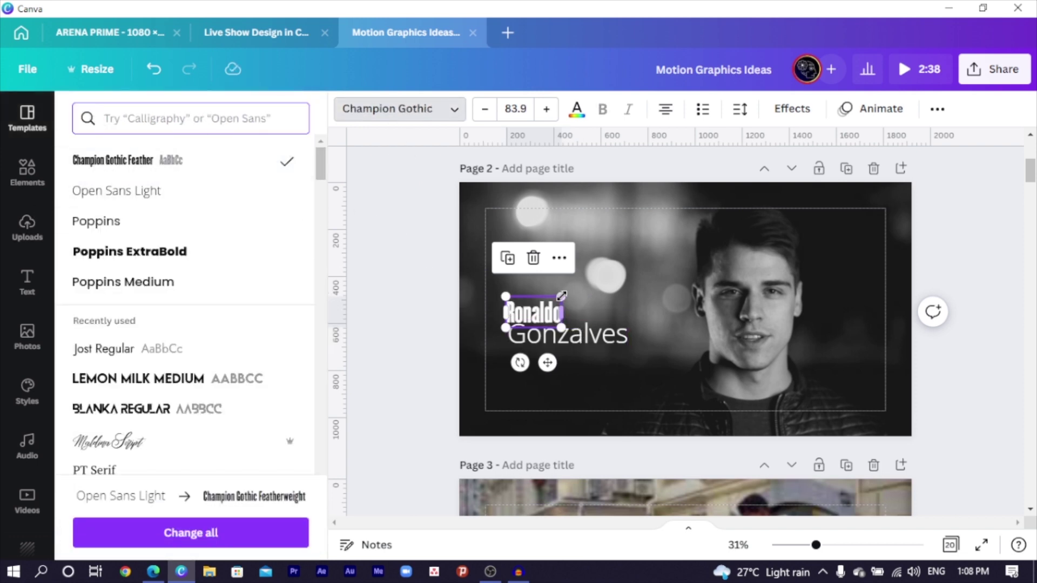
{"action": "left_click_drag", "start_coordinate": [568, 294], "coordinate": [672, 295]}
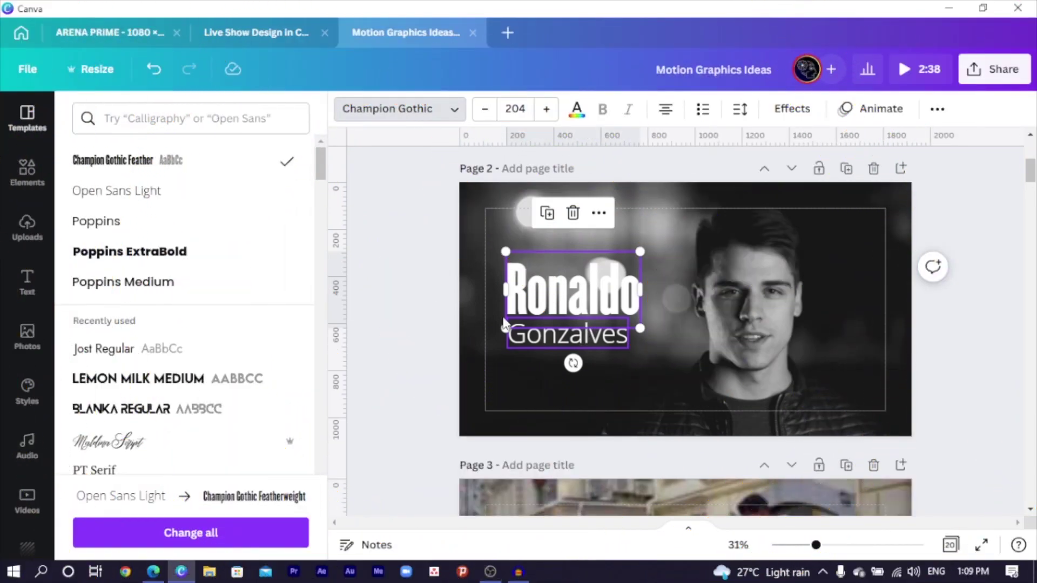
- Apply Champion Gothic Feather to the surname, enlarge it, and move it under the first name
{"action": "left_click", "coordinate": [590, 332]}
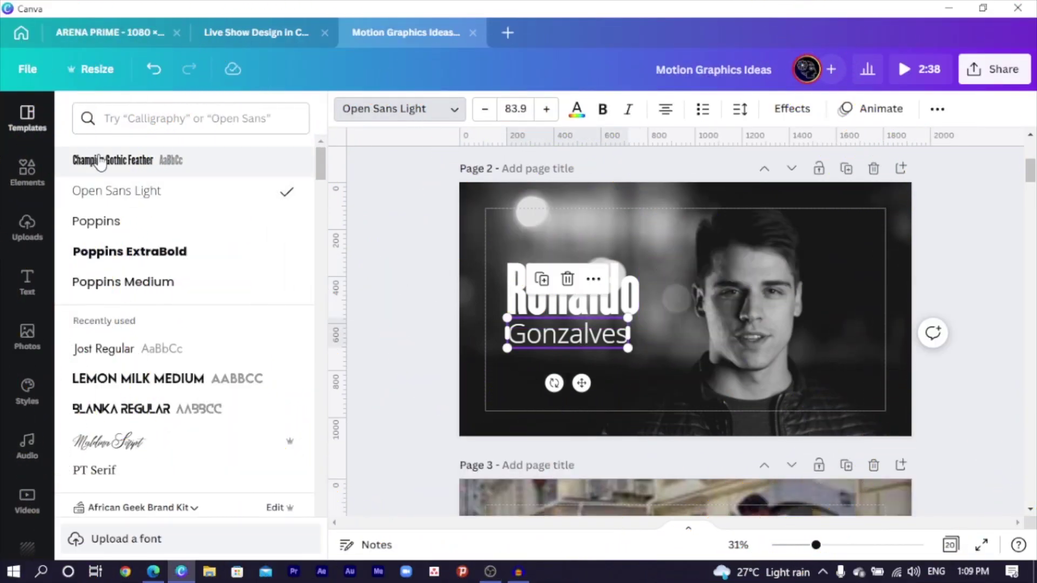
{"action": "left_click", "coordinate": [100, 161]}
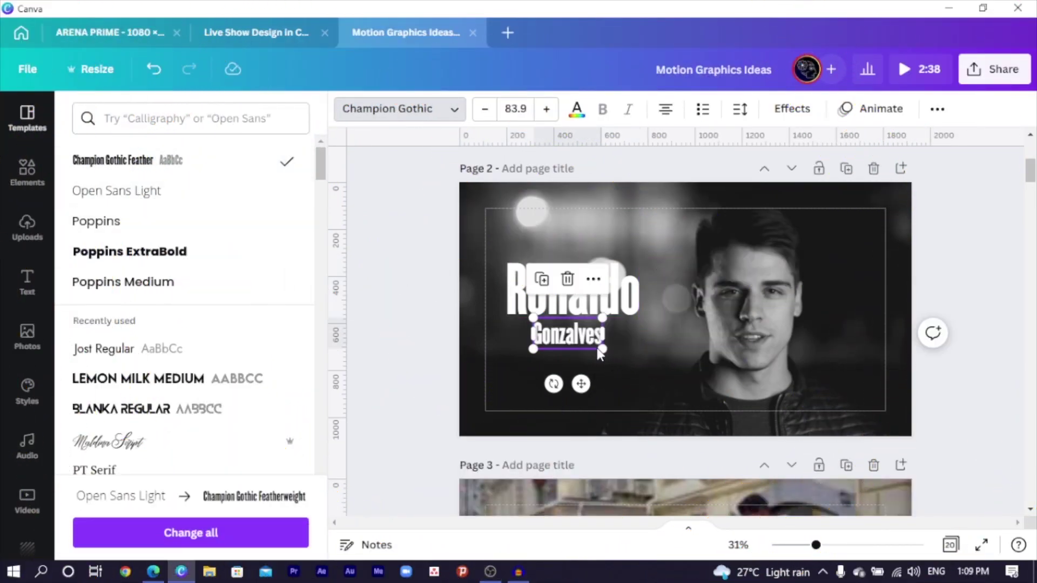
{"action": "left_click_drag", "start_coordinate": [601, 350], "coordinate": [716, 402]}
{"action": "left_click_drag", "start_coordinate": [654, 378], "coordinate": [636, 367]}
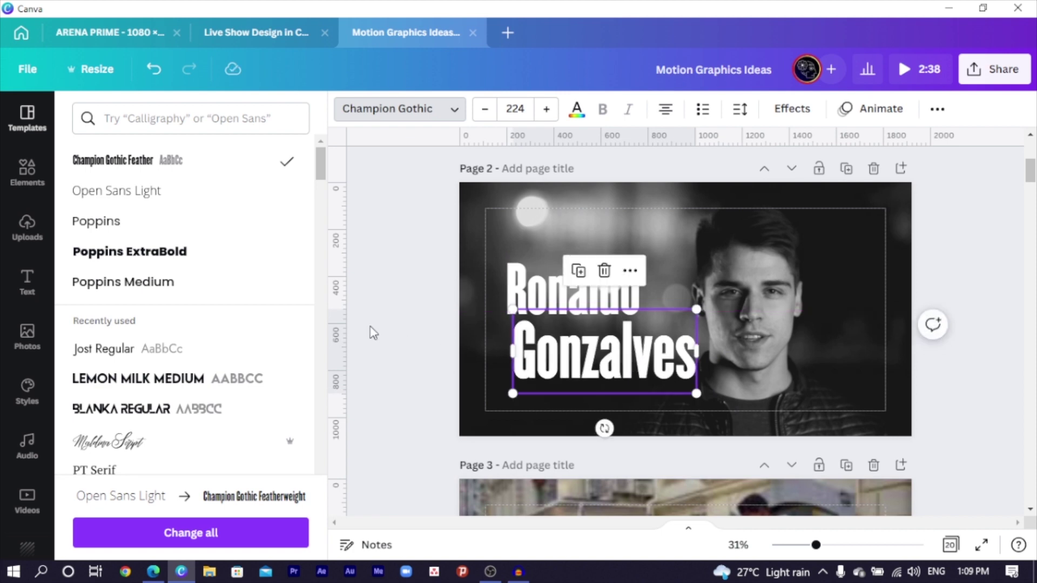
{"action": "left_click", "coordinate": [610, 369]}
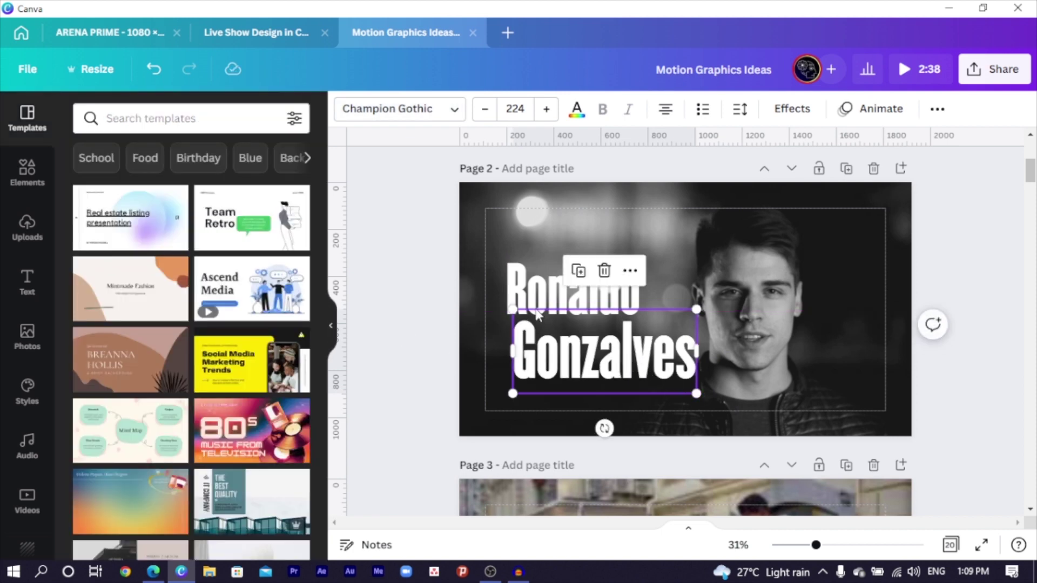
- Set the surname's font size to 204 and move it up to overlap the first name
{"action": "left_click", "coordinate": [532, 293]}
{"action": "left_click", "coordinate": [568, 359]}
{"action": "left_click", "coordinate": [517, 107]}
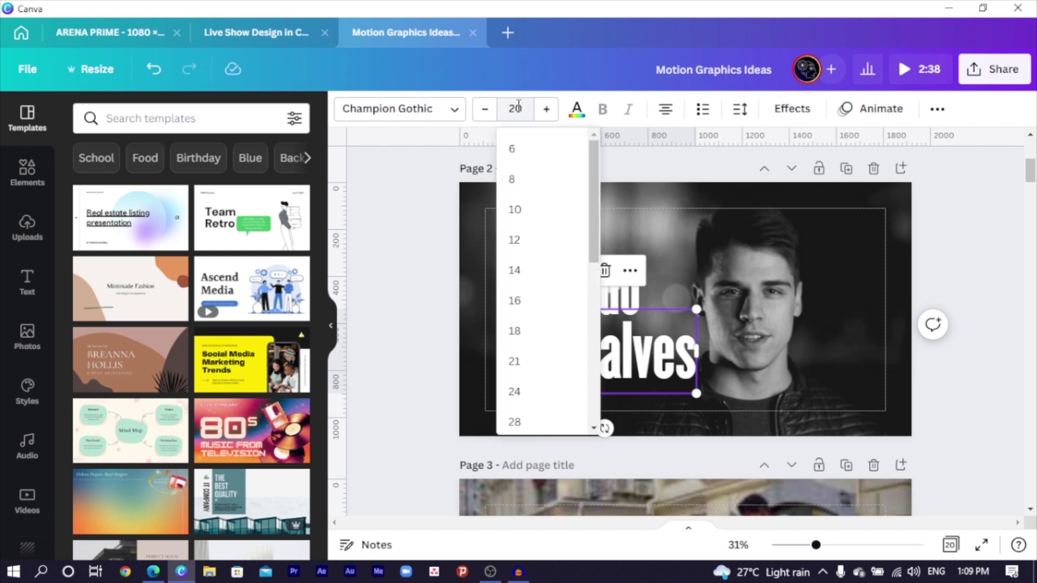
{"action": "type", "text": "204"}
{"action": "key", "text": "Return"}
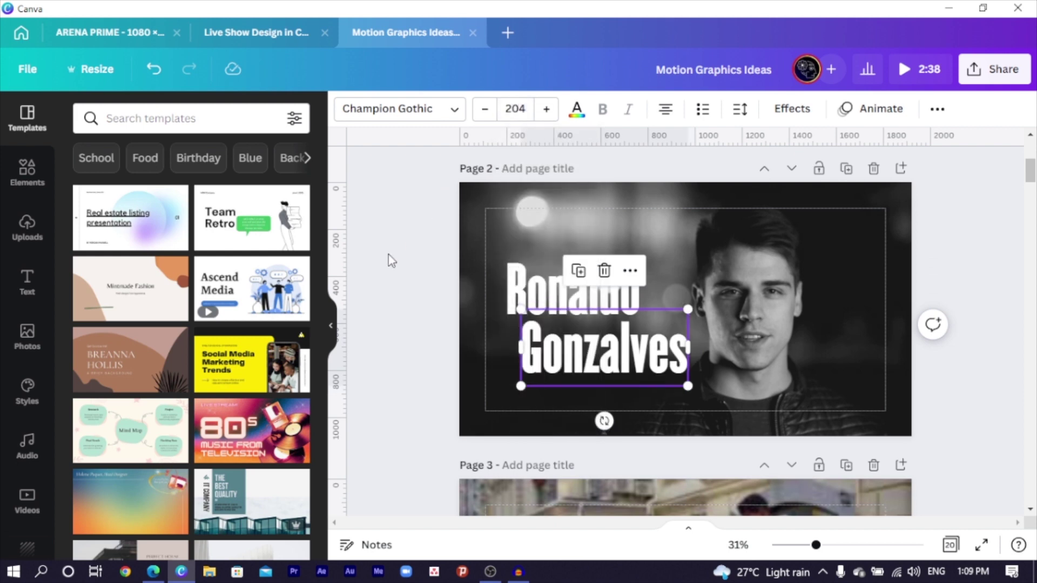
{"action": "left_click", "coordinate": [387, 255]}
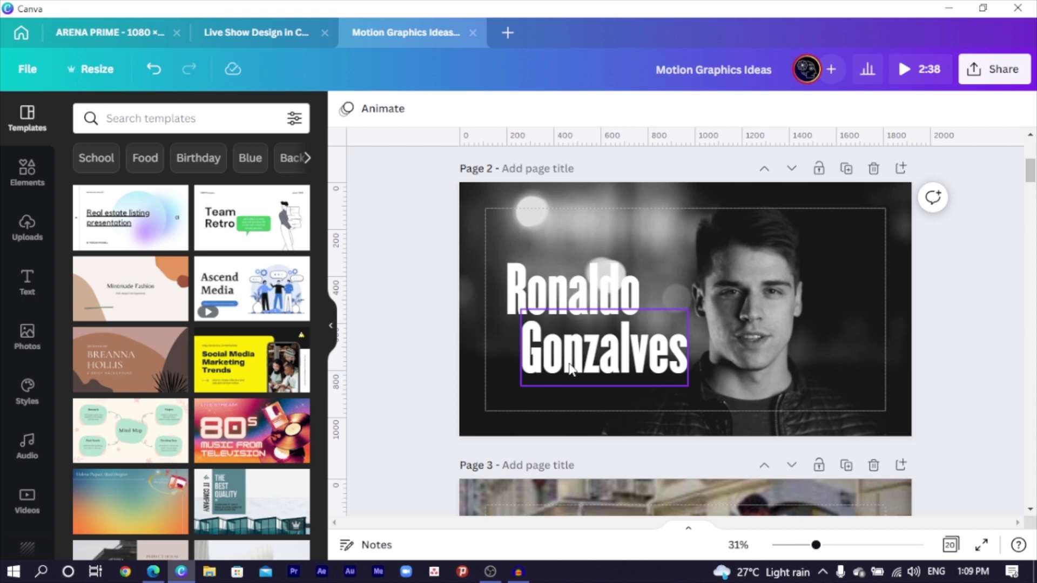
{"action": "left_click_drag", "start_coordinate": [571, 370], "coordinate": [590, 349]}
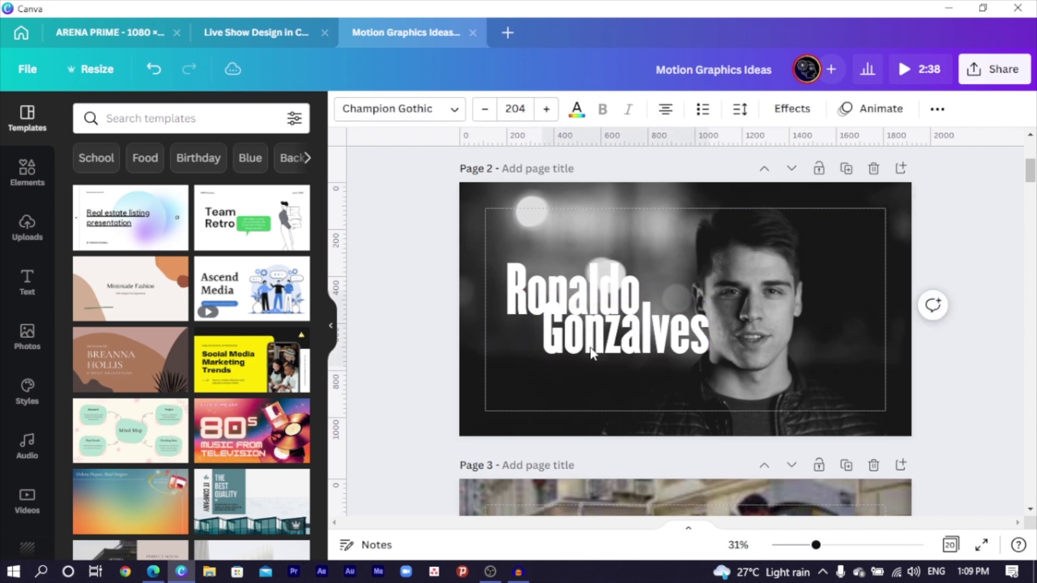
{"action": "left_click", "coordinate": [579, 348]}
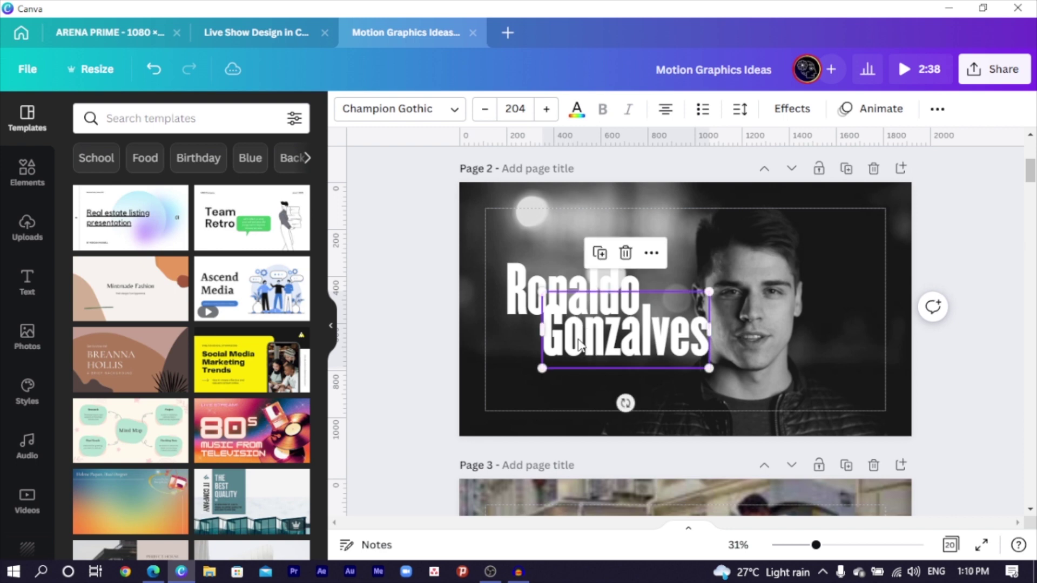
{"action": "left_click", "coordinate": [579, 340]}
{"action": "key", "text": "ctrl+a"}
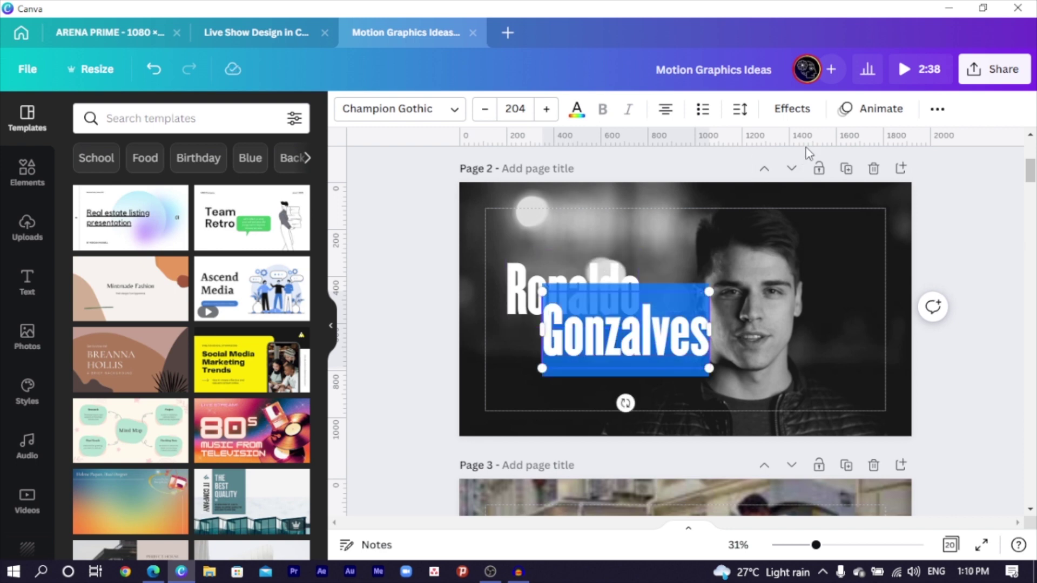
- Give the surname a black Shadow effect with adjusted direction and blur 38, then nudge it left
{"action": "left_click", "coordinate": [789, 109]}
{"action": "left_click", "coordinate": [187, 210]}
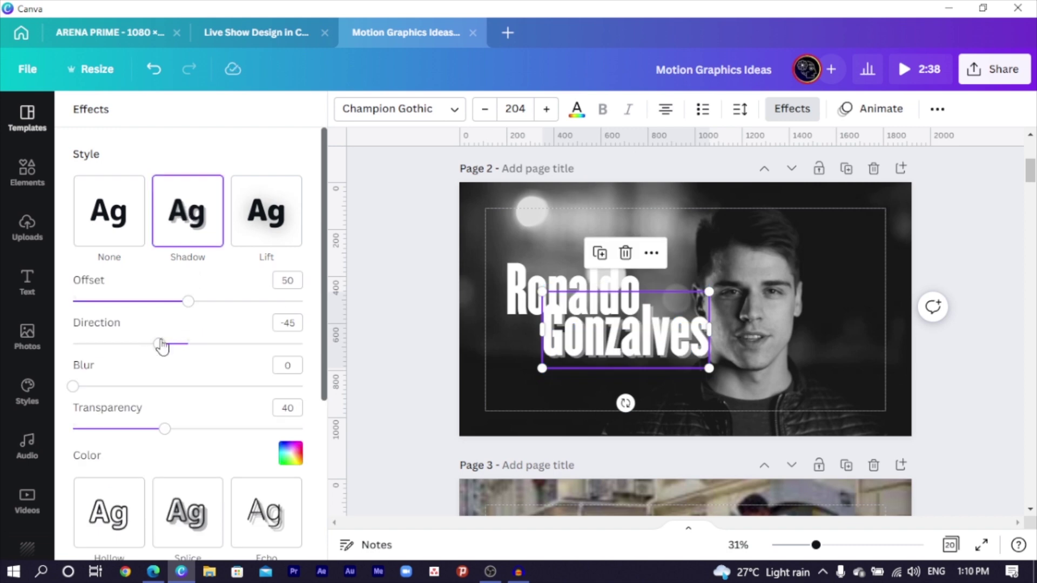
{"action": "left_click_drag", "start_coordinate": [164, 350], "coordinate": [294, 365]}
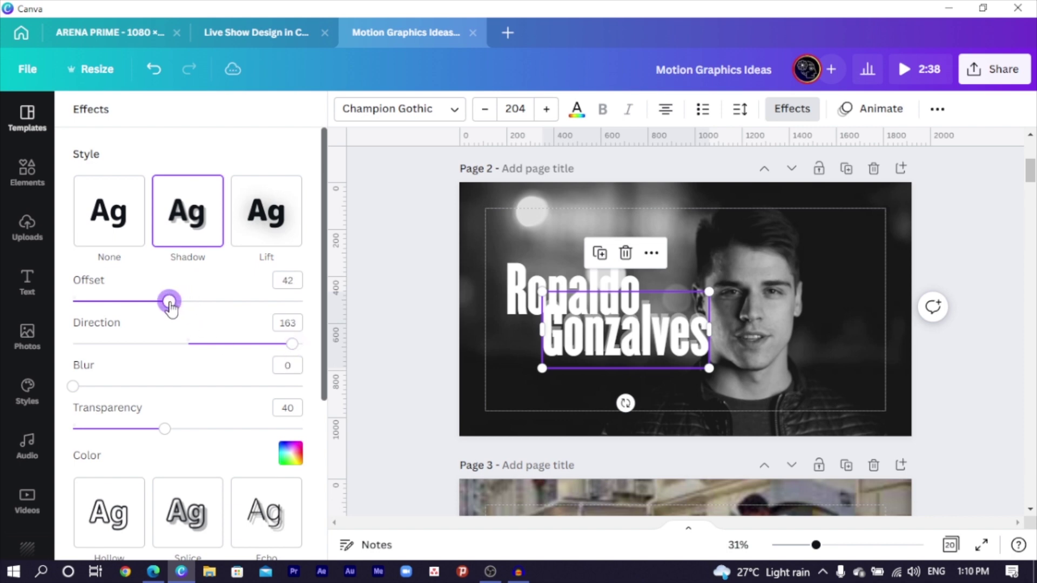
{"action": "left_click", "coordinate": [289, 454]}
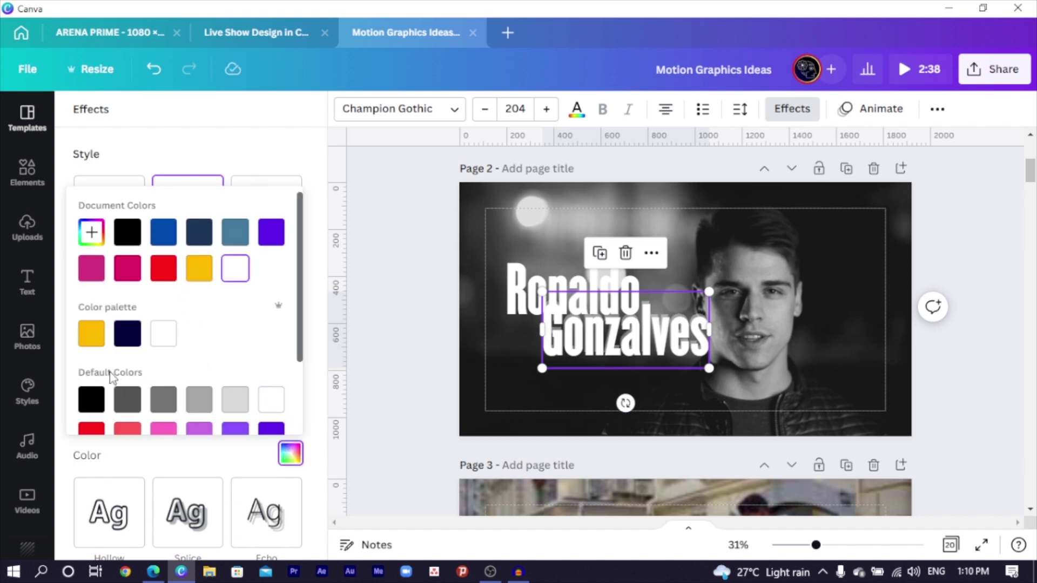
{"action": "left_click", "coordinate": [94, 413]}
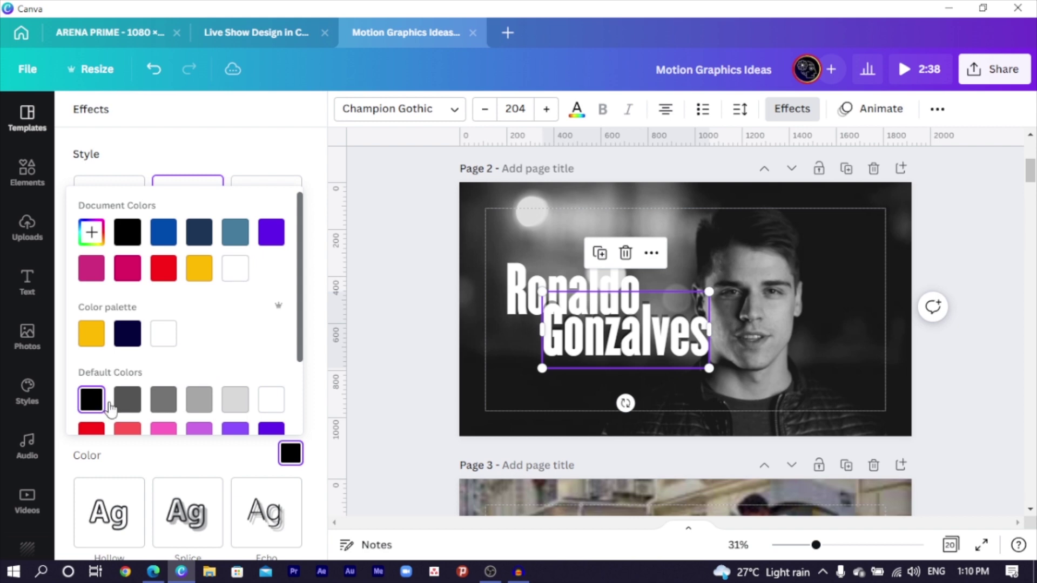
{"action": "left_click", "coordinate": [243, 150]}
{"action": "left_click_drag", "start_coordinate": [92, 394], "coordinate": [161, 389]}
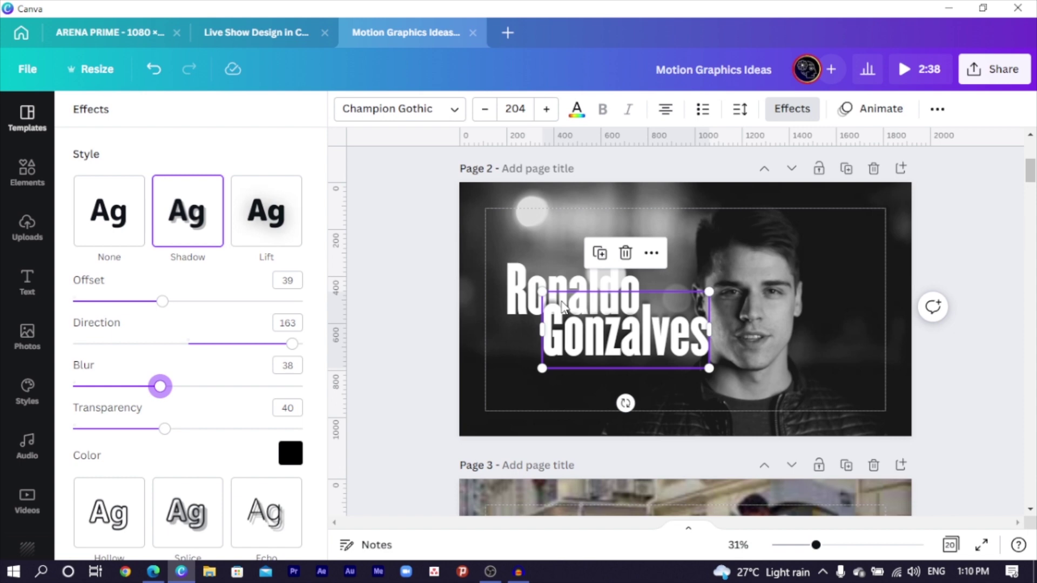
{"action": "left_click_drag", "start_coordinate": [608, 351], "coordinate": [590, 336]}
- Select both name lines, shrink the block, and move it up slightly
{"action": "left_click", "coordinate": [395, 310]}
{"action": "left_click_drag", "start_coordinate": [407, 292], "coordinate": [578, 375]}
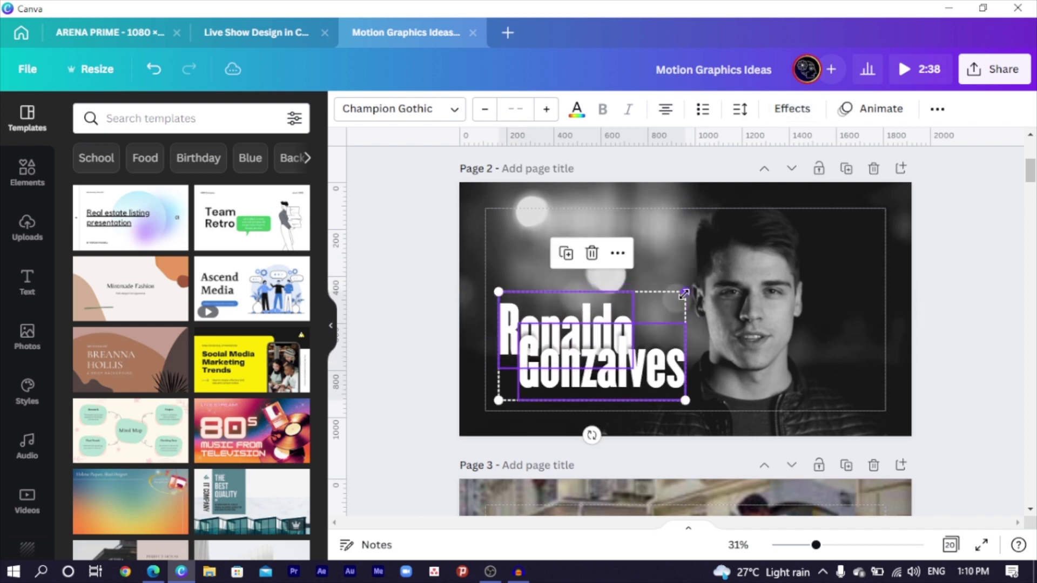
{"action": "left_click_drag", "start_coordinate": [683, 294], "coordinate": [666, 304]}
{"action": "left_click_drag", "start_coordinate": [561, 352], "coordinate": [560, 337]}
{"action": "left_click", "coordinate": [506, 349]}
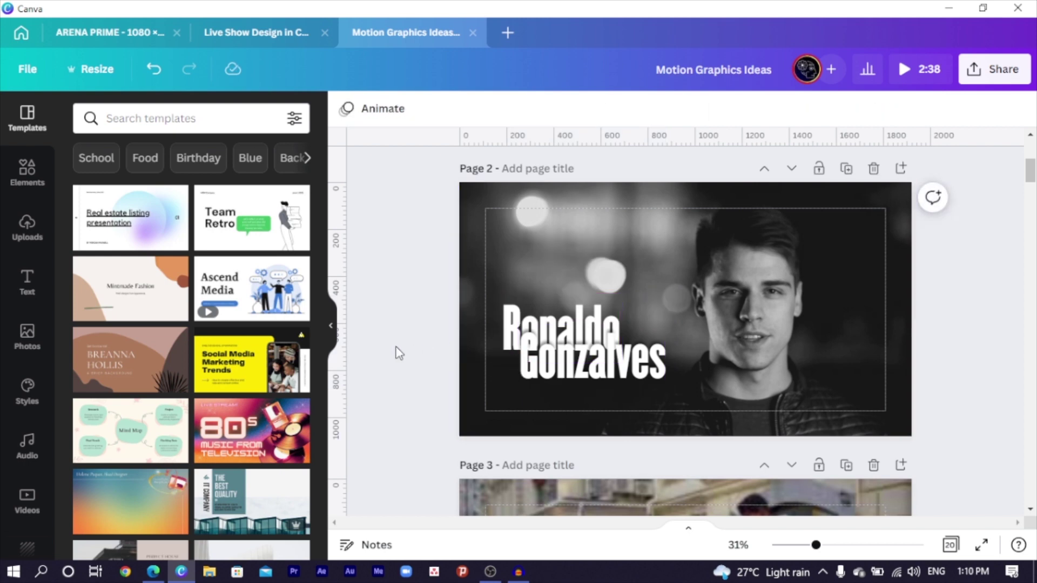
{"action": "left_click", "coordinate": [585, 364]}
{"action": "key", "text": "ctrl+z"}
{"action": "key", "text": "ctrl+z"}
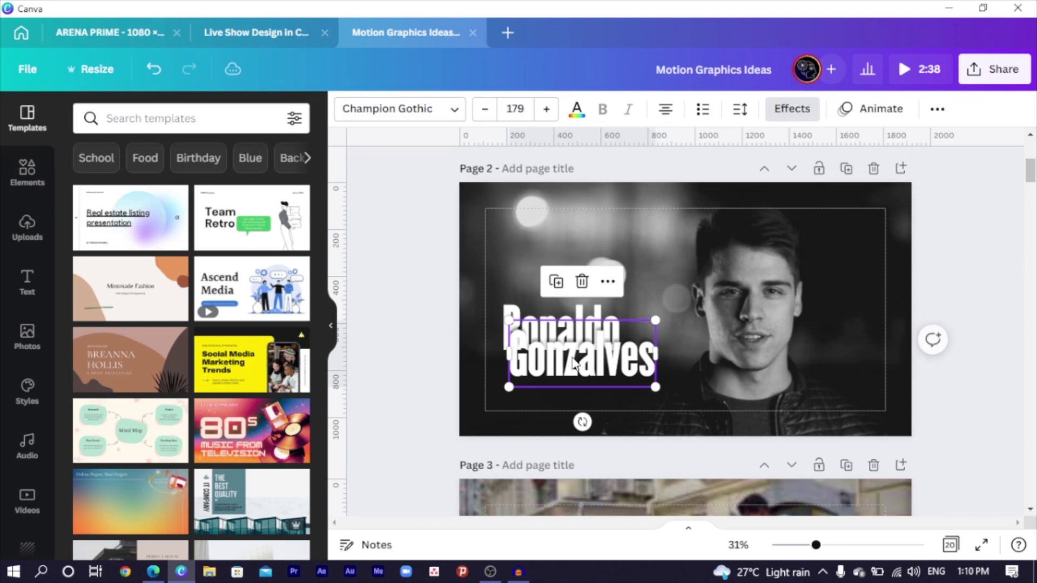
- Reposition the name pair so the first name sits indented right above the surname
{"action": "scroll", "coordinate": [561, 342], "scroll_direction": "up", "scroll_amount": 1}
{"action": "scroll", "coordinate": [561, 343], "scroll_direction": "up", "scroll_amount": 5}
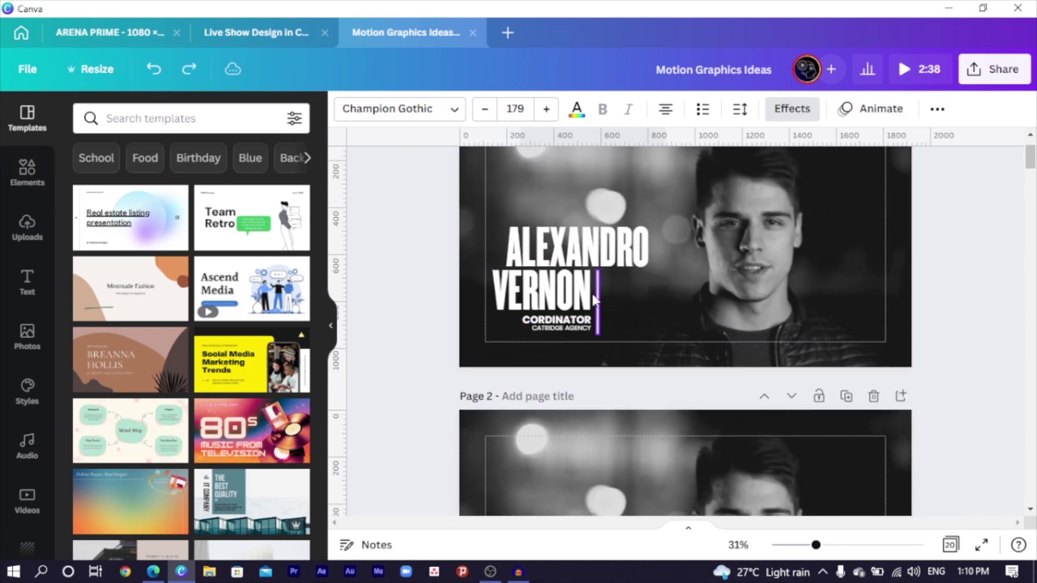
{"action": "scroll", "coordinate": [489, 328], "scroll_direction": "down", "scroll_amount": 5}
{"action": "scroll", "coordinate": [529, 363], "scroll_direction": "down", "scroll_amount": 3}
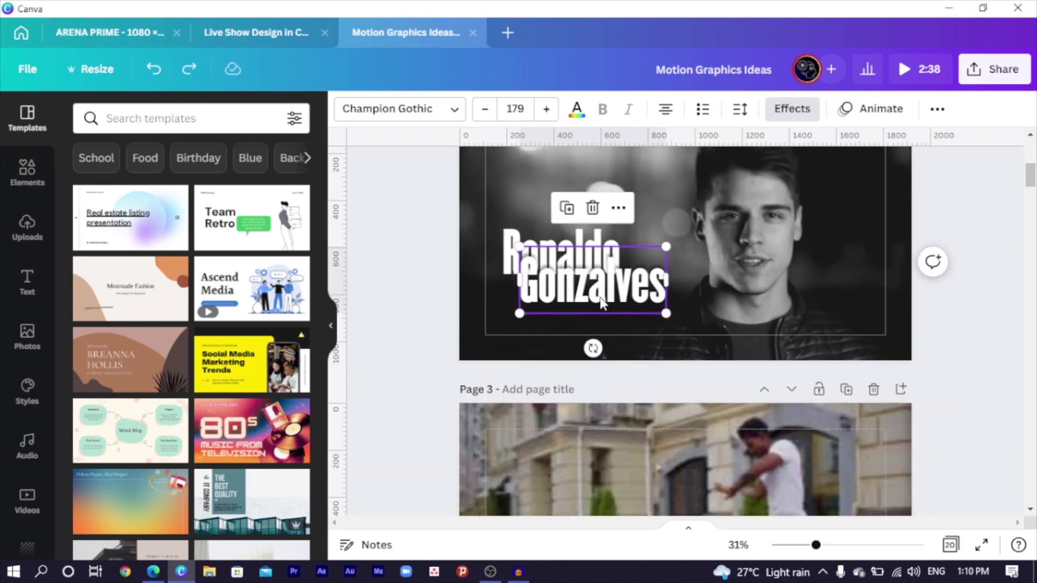
{"action": "left_click_drag", "start_coordinate": [602, 292], "coordinate": [536, 298]}
{"action": "left_click_drag", "start_coordinate": [395, 225], "coordinate": [556, 287]}
{"action": "left_click", "coordinate": [418, 295]}
{"action": "left_click_drag", "start_coordinate": [424, 241], "coordinate": [605, 315]}
{"action": "left_click_drag", "start_coordinate": [519, 304], "coordinate": [520, 304]}
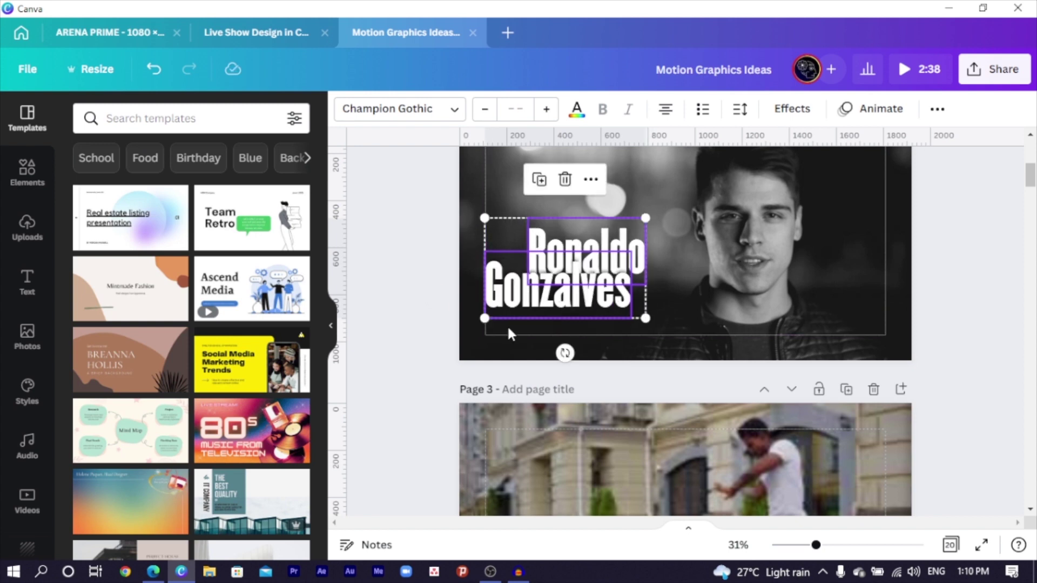
{"action": "left_click", "coordinate": [527, 345]}
- Add a straight line, rotate it vertical, shorten it, and place it beside the surname's end
{"action": "key", "text": "l"}
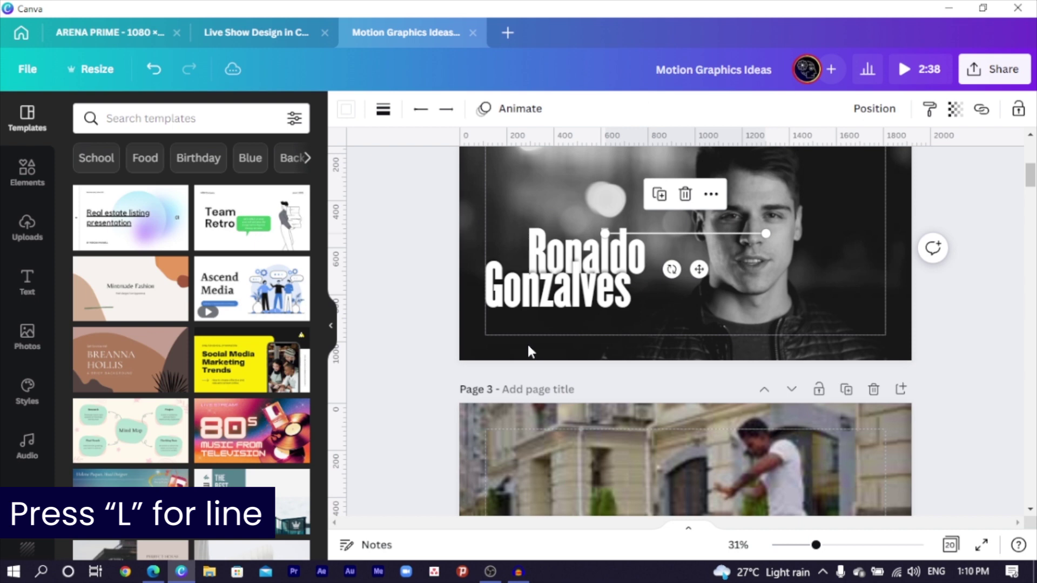
{"action": "left_click_drag", "start_coordinate": [672, 270], "coordinate": [763, 285]}
{"action": "left_click_drag", "start_coordinate": [685, 315], "coordinate": [688, 232]}
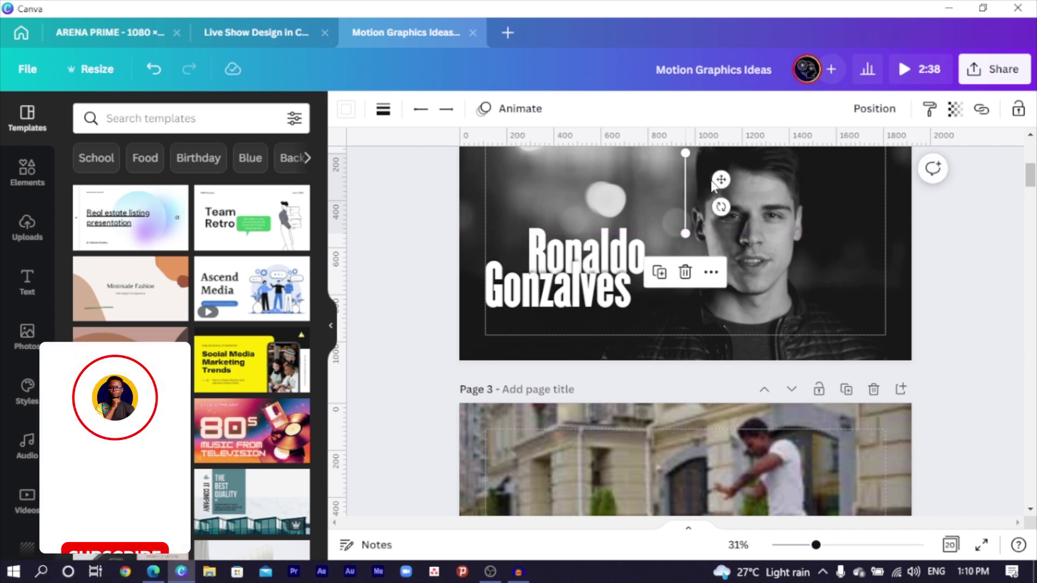
{"action": "left_click_drag", "start_coordinate": [710, 182], "coordinate": [666, 303]}
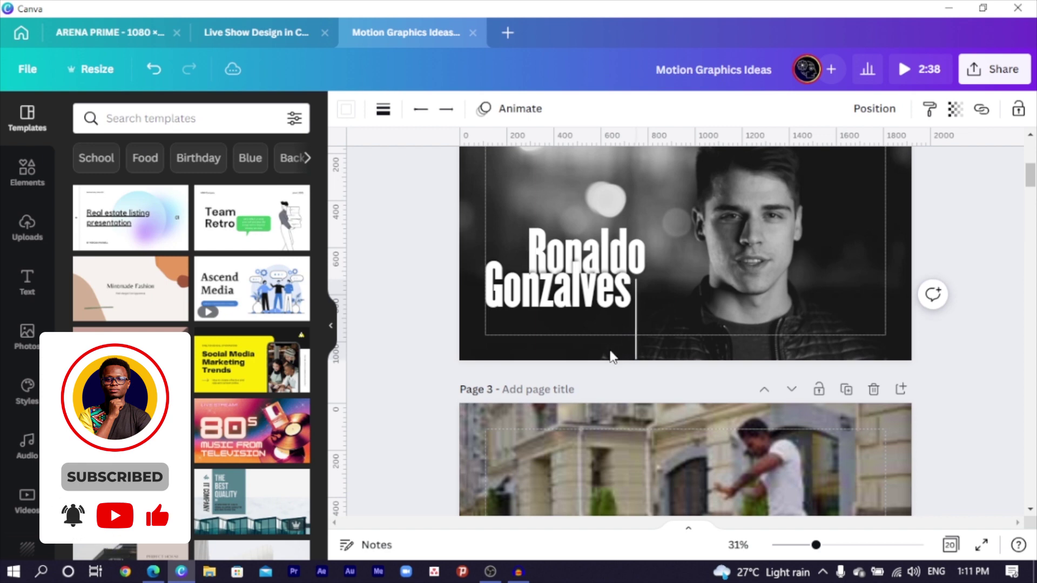
{"action": "left_click", "coordinate": [635, 356]}
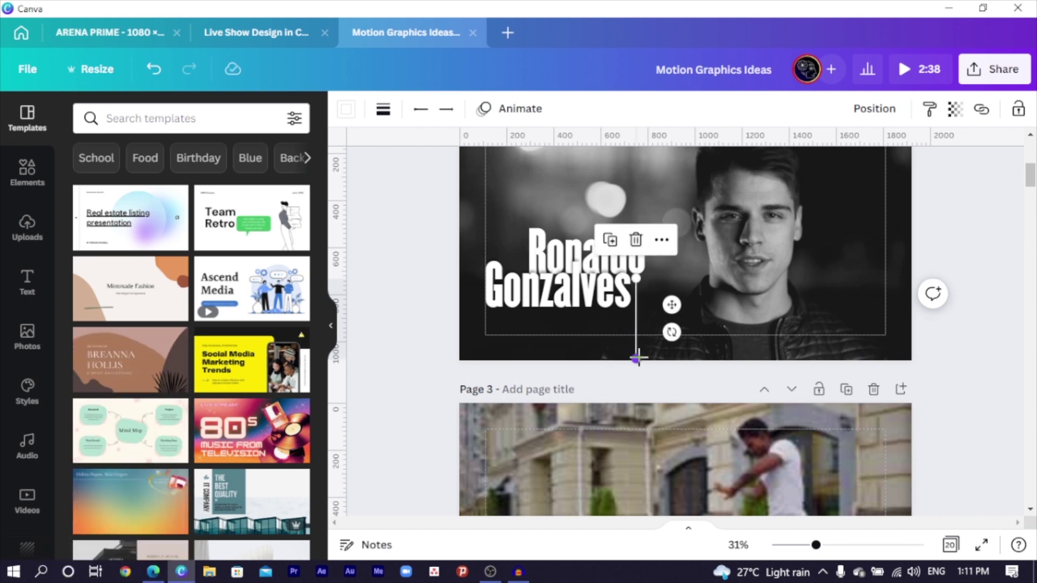
{"action": "left_click_drag", "start_coordinate": [636, 358], "coordinate": [645, 333]}
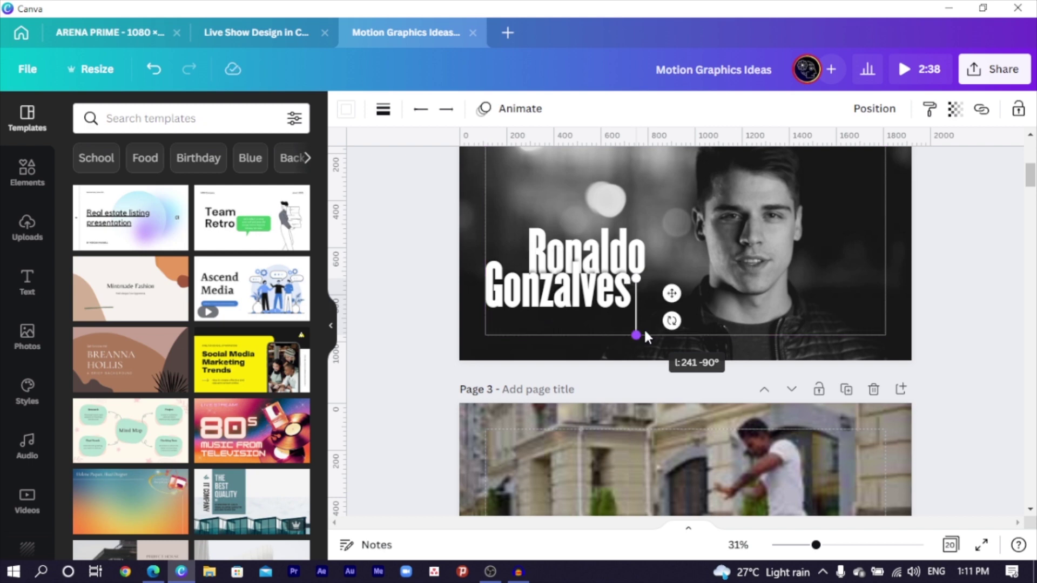
- Set the vertical accent line's weight to 14
{"action": "left_click", "coordinate": [378, 109]}
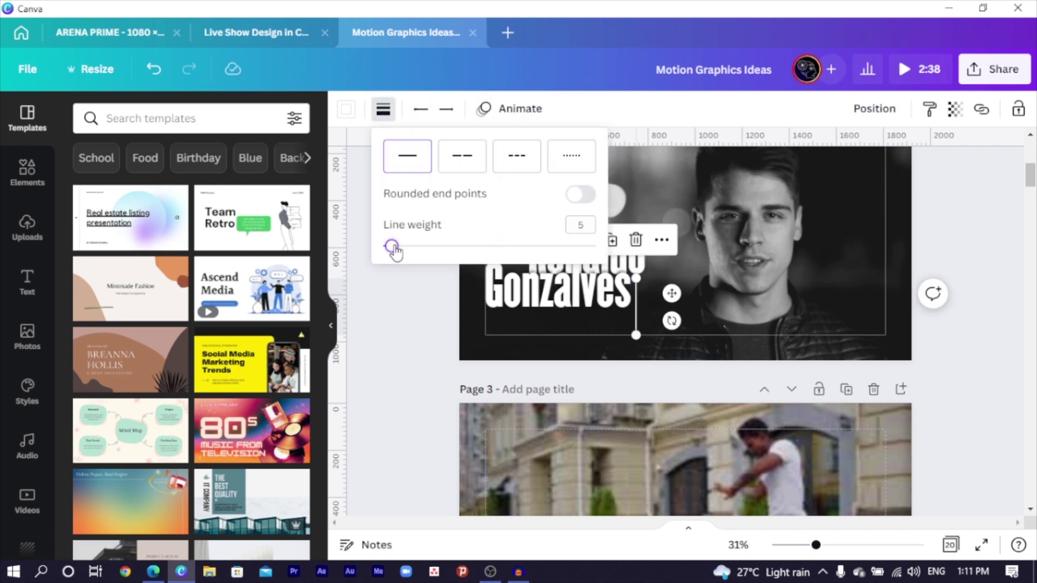
{"action": "left_click_drag", "start_coordinate": [391, 247], "coordinate": [411, 247]}
{"action": "left_click", "coordinate": [382, 303]}
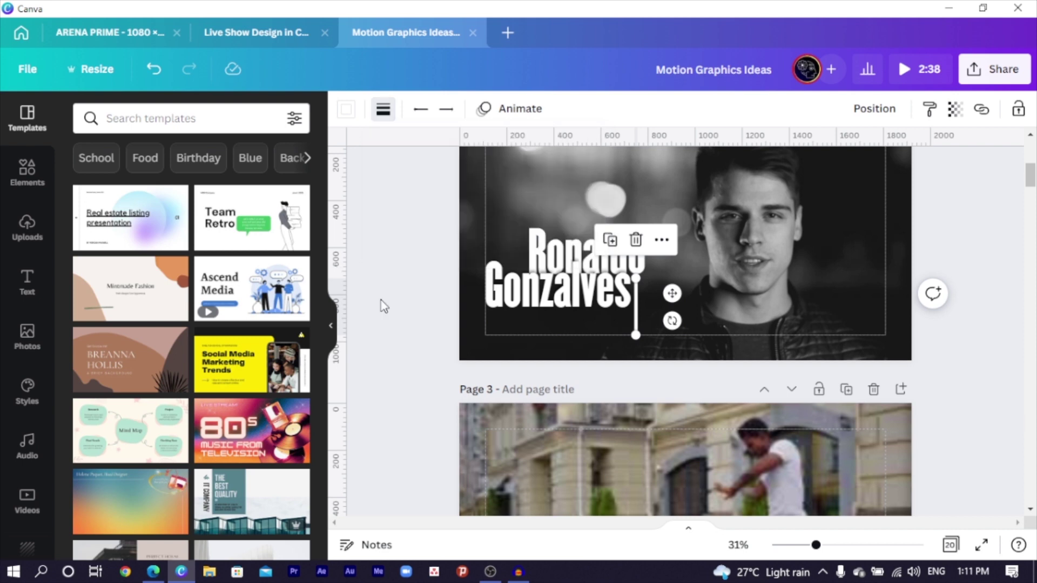
{"action": "left_click", "coordinate": [444, 347]}
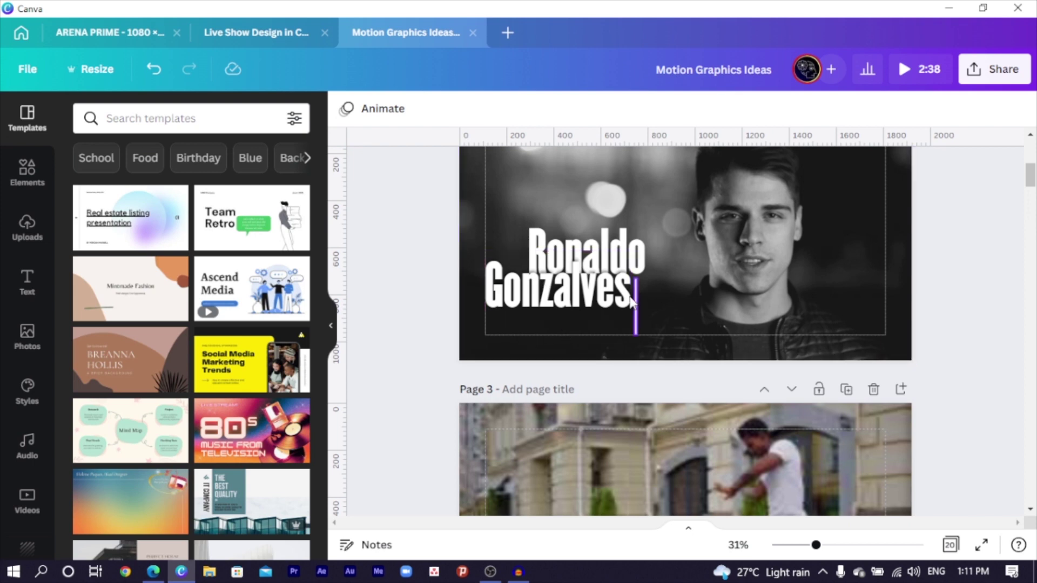
{"action": "left_click", "coordinate": [620, 210]}
- Add a text box below the surname reading 'Content Creator'
{"action": "key", "text": "t"}
{"action": "left_click_drag", "start_coordinate": [657, 237], "coordinate": [602, 233]}
{"action": "left_click_drag", "start_coordinate": [672, 283], "coordinate": [582, 361]}
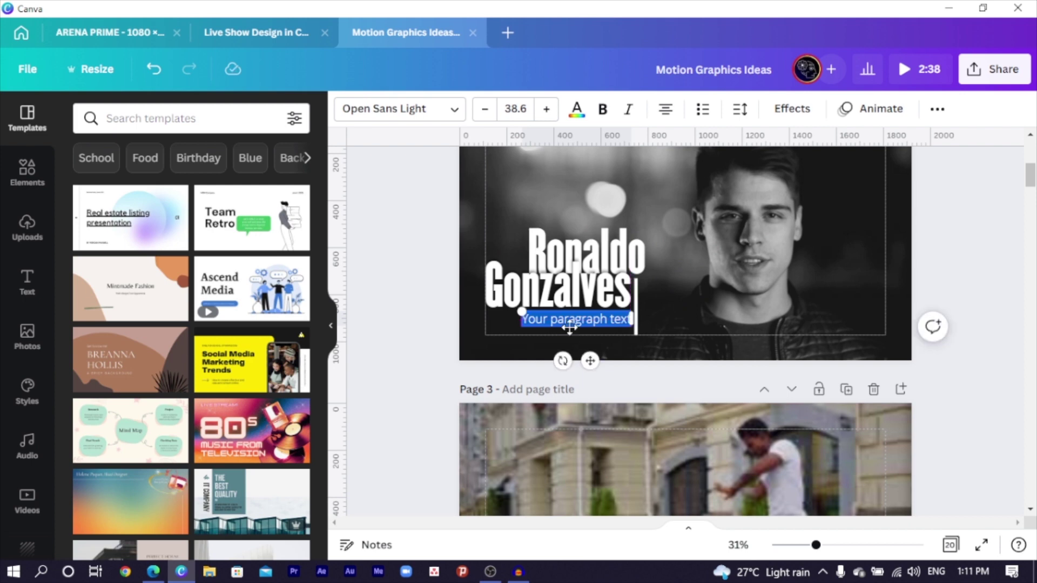
{"action": "key", "text": "BackSpace"}
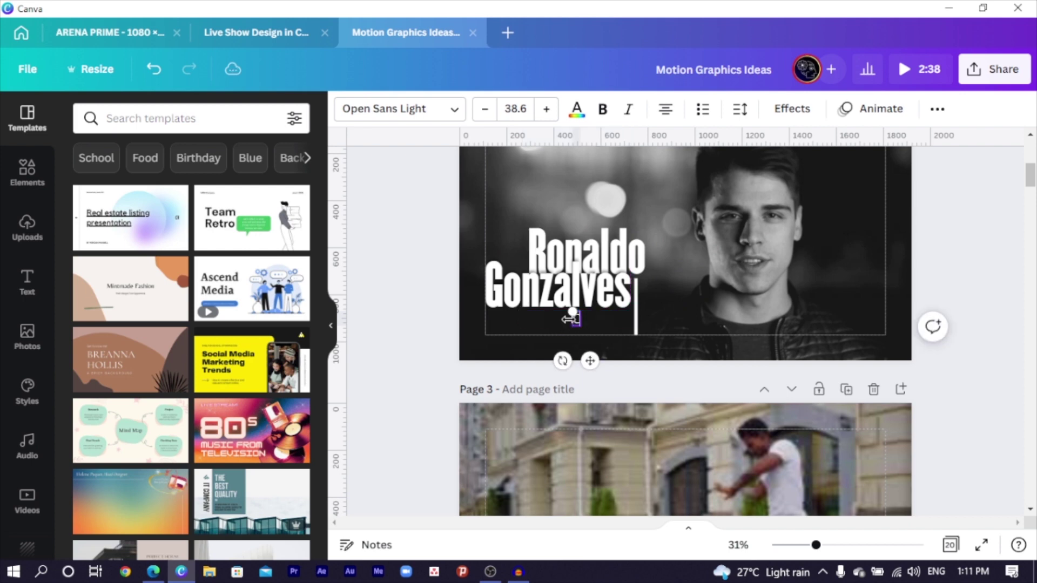
{"action": "type", "text": "Content Creator"}
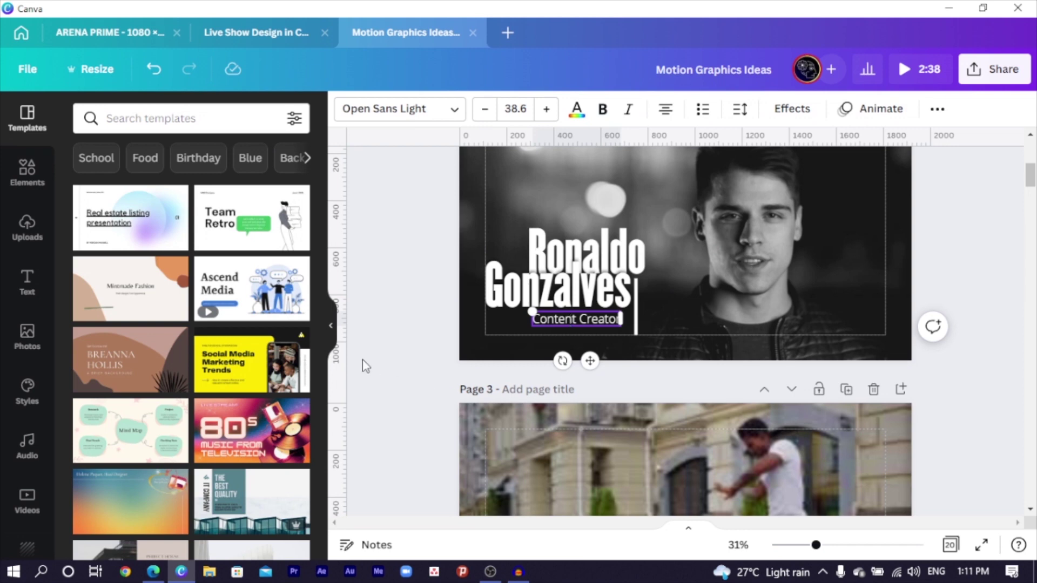
{"action": "left_click", "coordinate": [363, 360]}
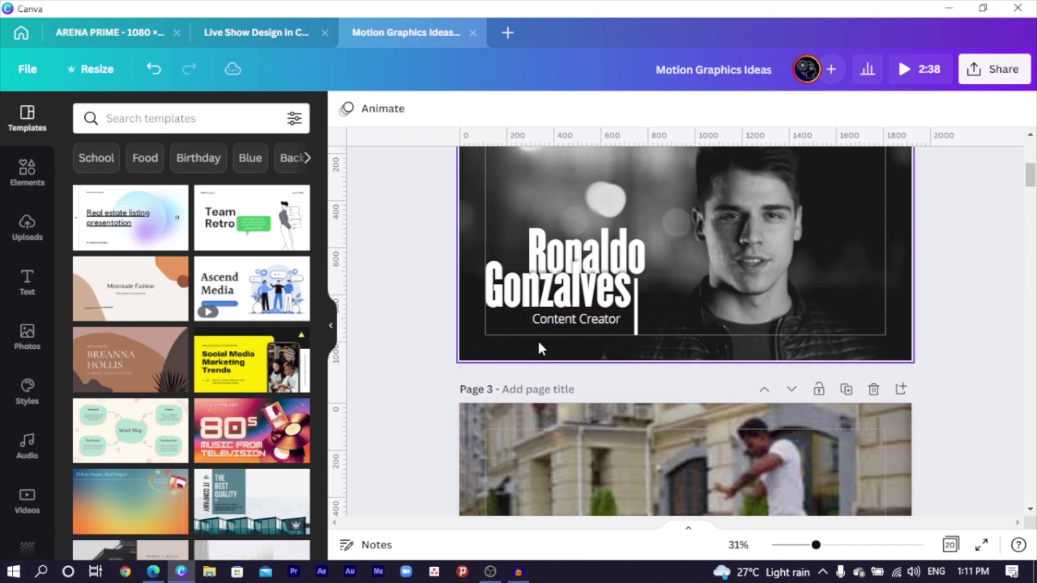
- Style the subtitle in italic Poppins Medium and enlarge it to about 41.6
{"action": "left_click", "coordinate": [546, 325]}
{"action": "left_click", "coordinate": [548, 322]}
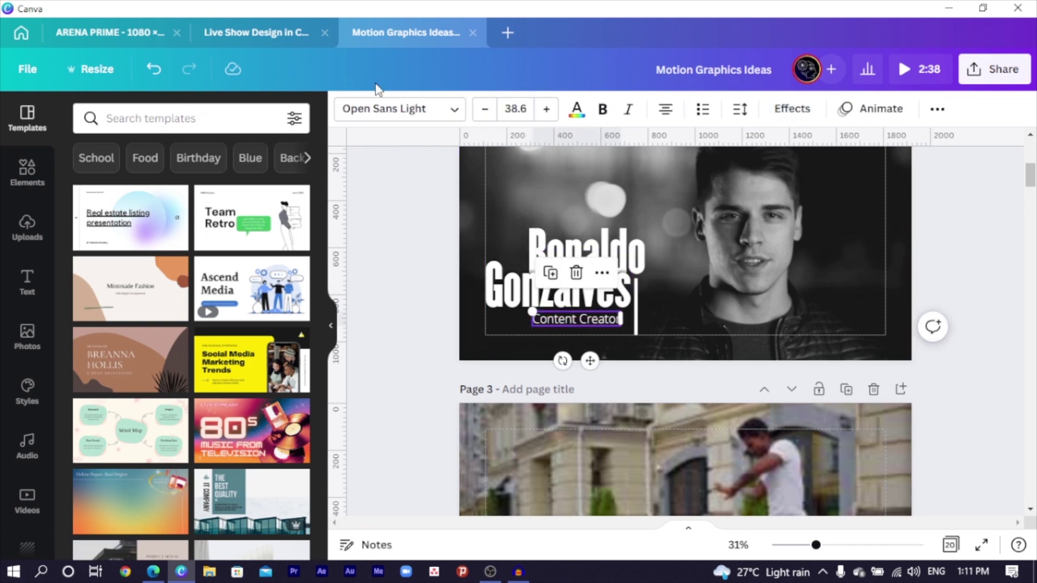
{"action": "left_click", "coordinate": [382, 115]}
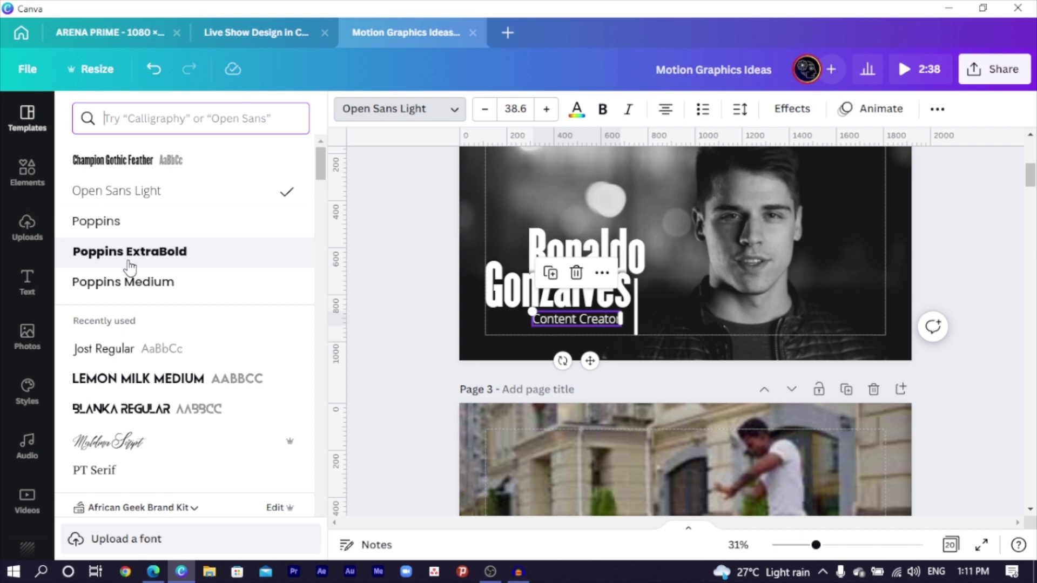
{"action": "left_click", "coordinate": [129, 282]}
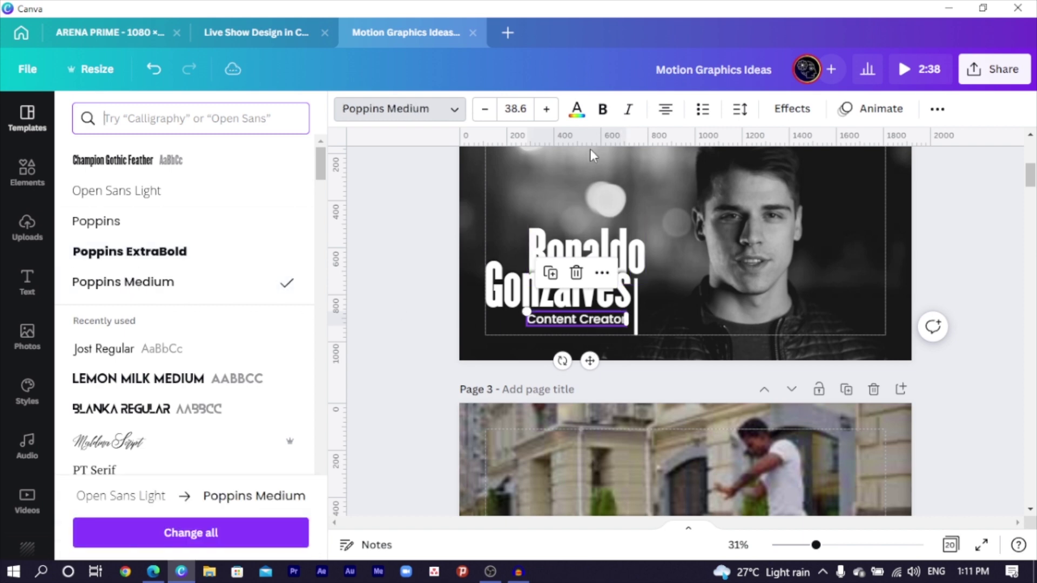
{"action": "left_click", "coordinate": [629, 114]}
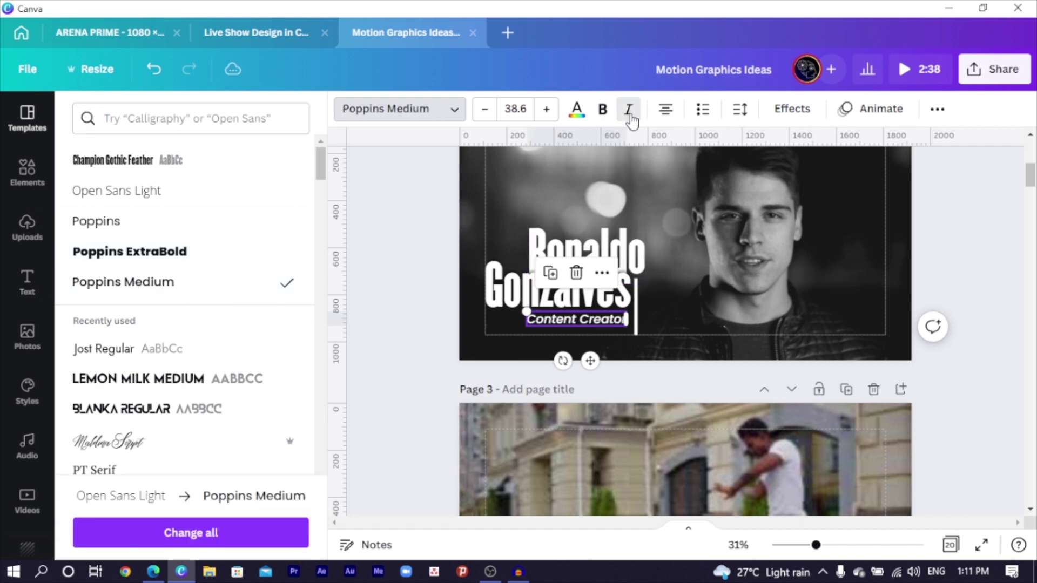
{"action": "left_click", "coordinate": [376, 210]}
{"action": "left_click", "coordinate": [548, 321]}
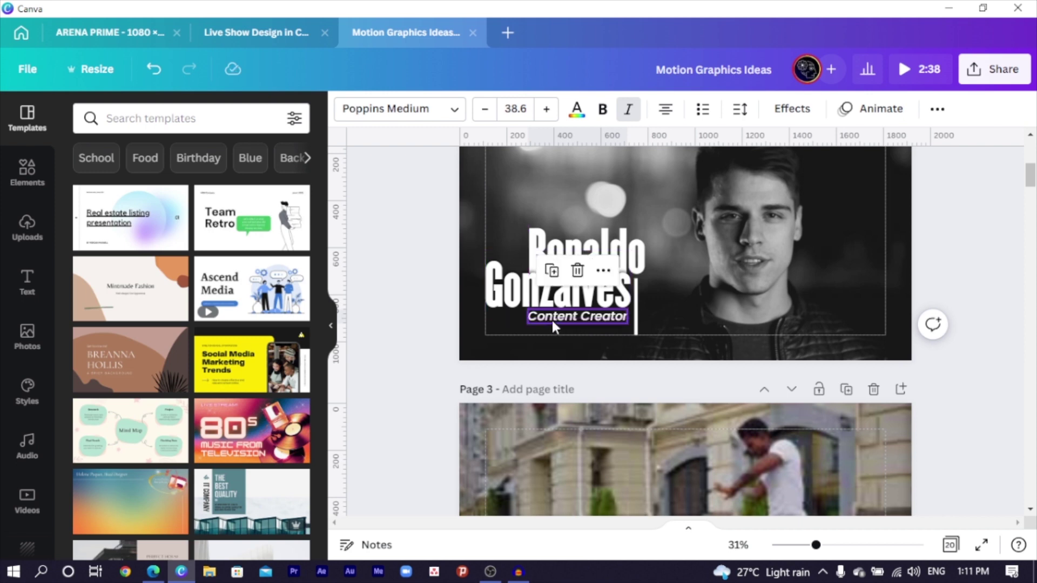
{"action": "left_click_drag", "start_coordinate": [520, 326], "coordinate": [512, 328]}
{"action": "left_click", "coordinate": [444, 282]}
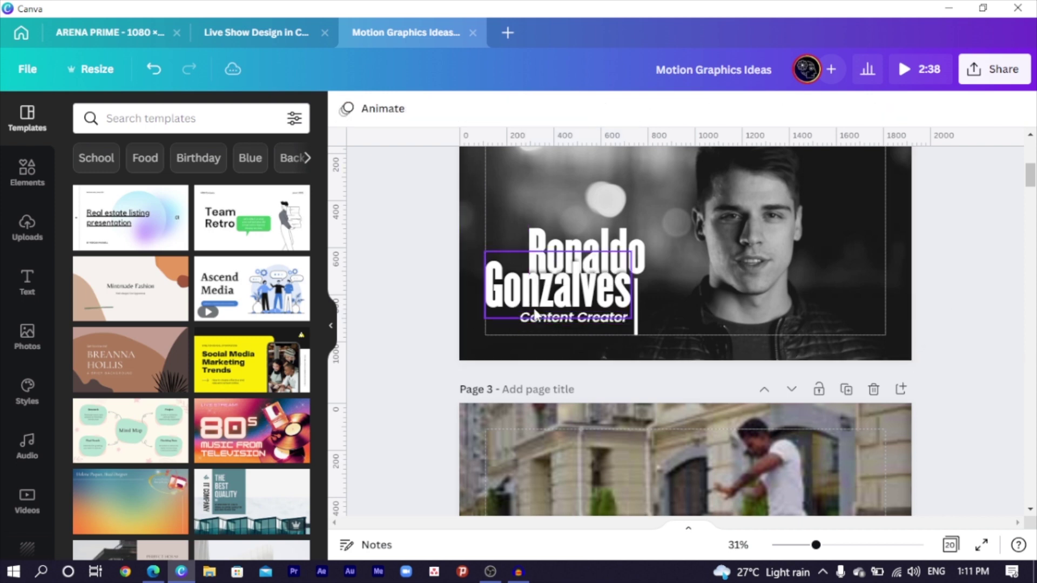
- Duplicate the subtitle just below and replace its text with the social-media handle
{"action": "left_click", "coordinate": [575, 319]}
{"action": "left_click_drag", "start_coordinate": [575, 319], "coordinate": [577, 333]}
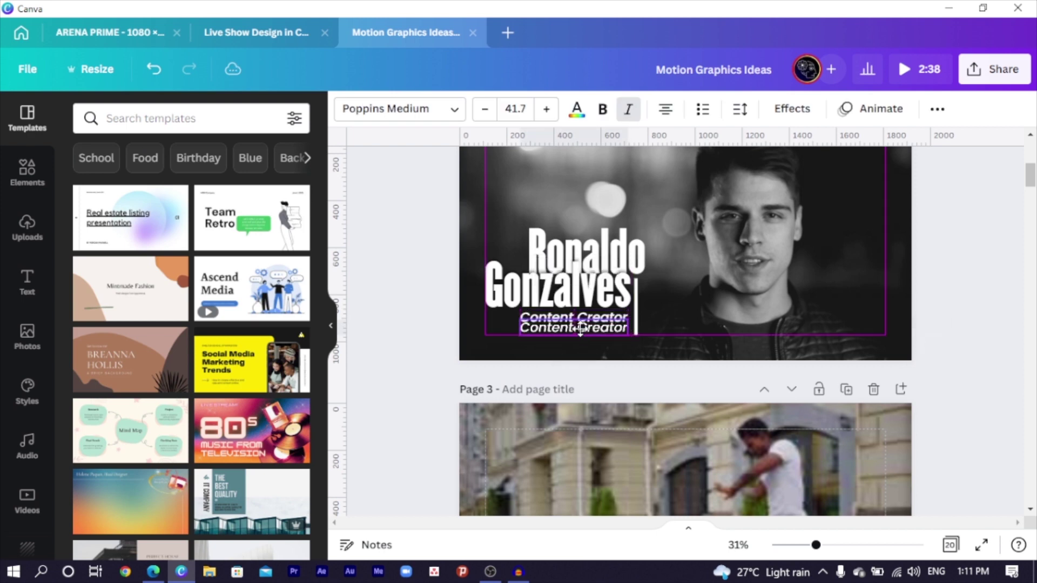
{"action": "double_click", "coordinate": [603, 328]}
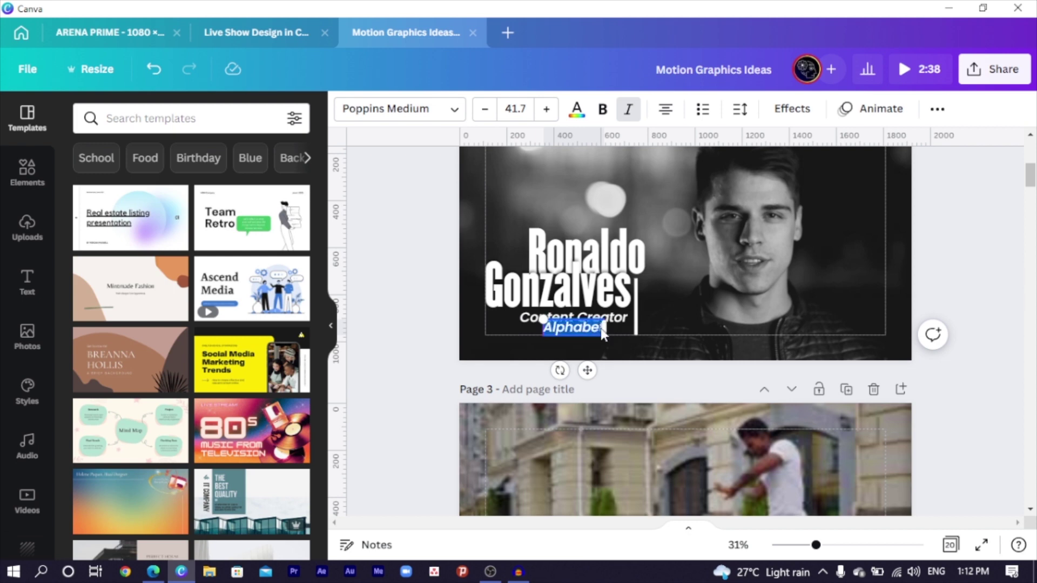
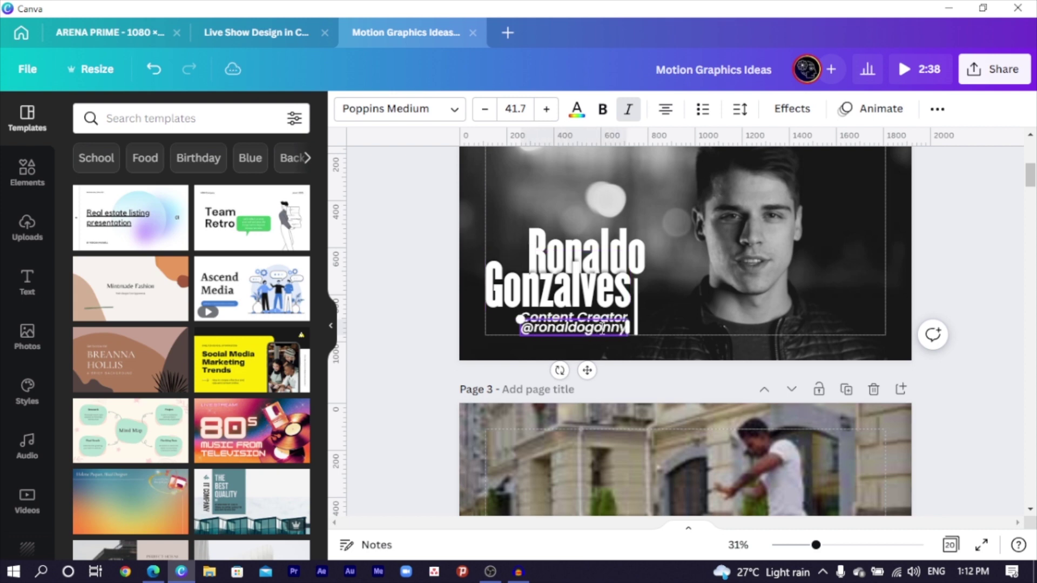
{"action": "triple_click", "coordinate": [603, 328]}
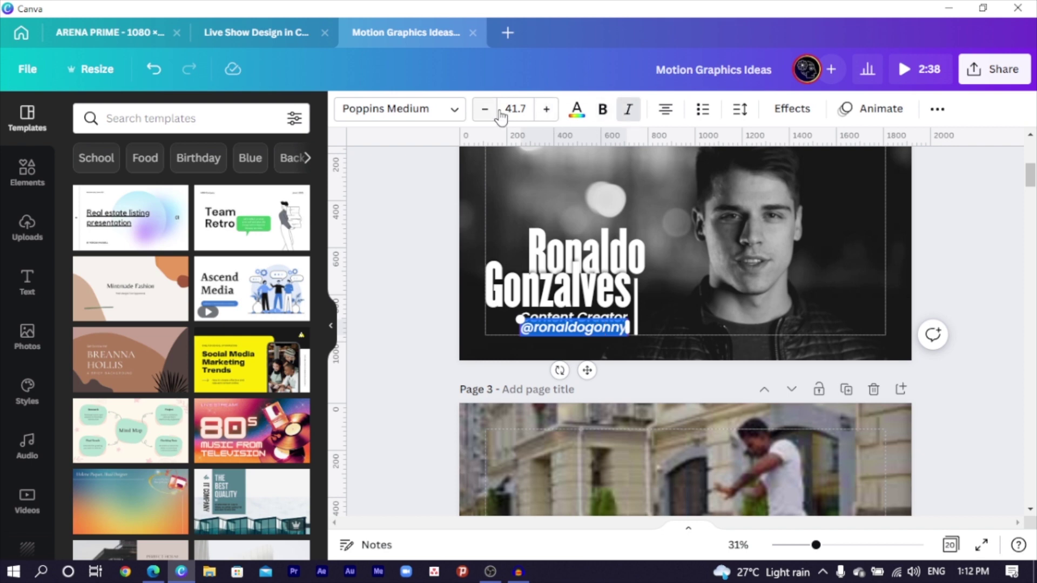
- Set the handle line to Poppins at size 31.7 and align it under the subtitle
{"action": "left_click", "coordinate": [424, 115]}
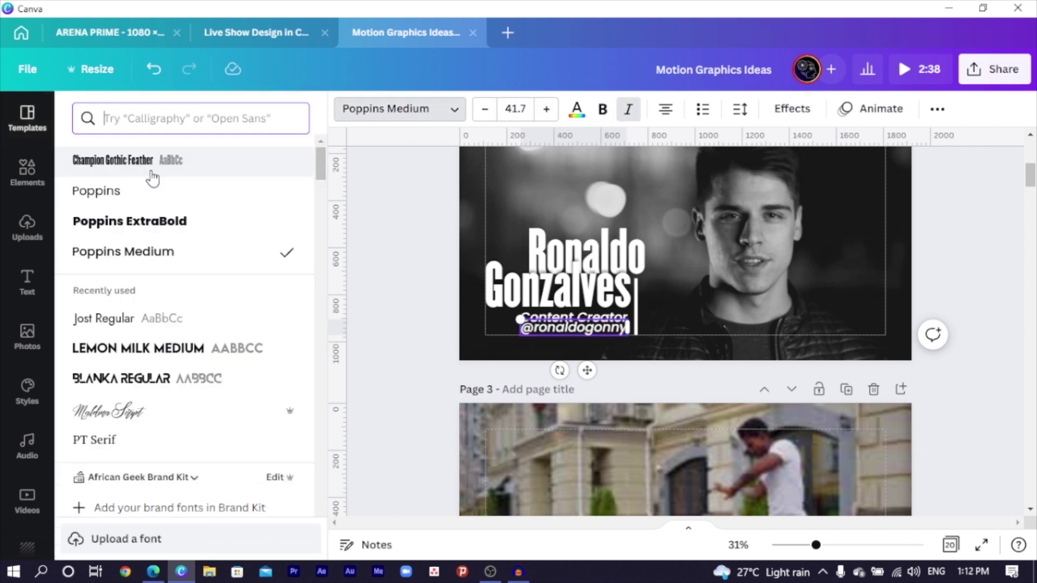
{"action": "left_click", "coordinate": [112, 191]}
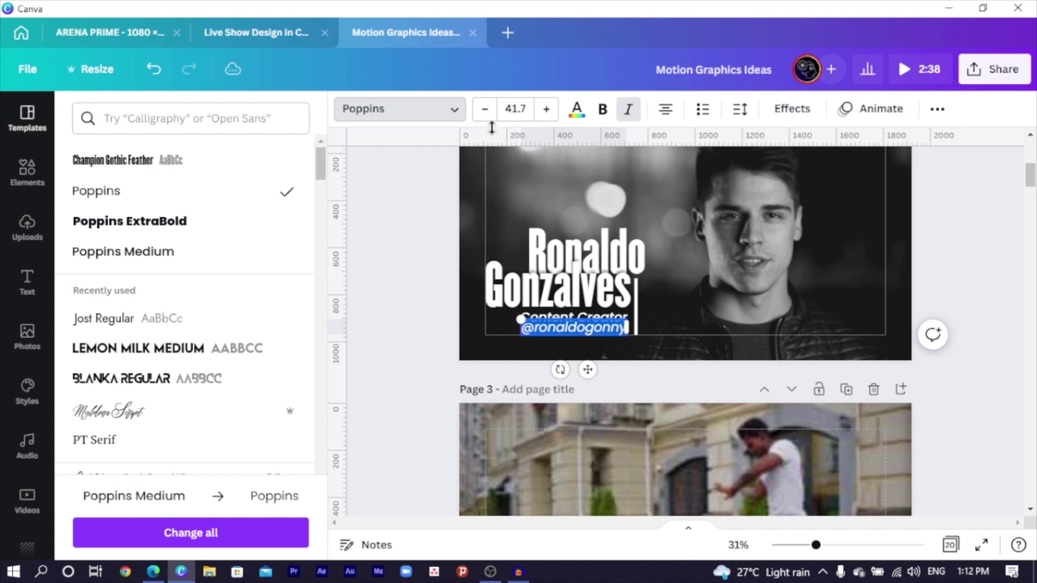
{"action": "left_click", "coordinate": [486, 109]}
{"action": "left_click", "coordinate": [486, 110]}
{"action": "left_click", "coordinate": [485, 110]}
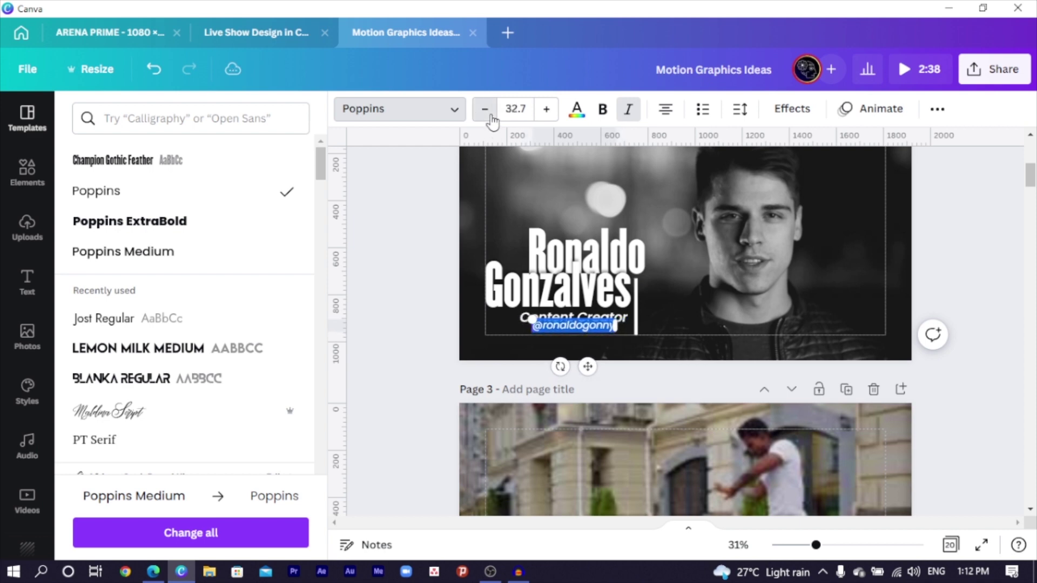
{"action": "left_click", "coordinate": [486, 110]}
{"action": "left_click", "coordinate": [439, 299]}
{"action": "left_click", "coordinate": [415, 339]}
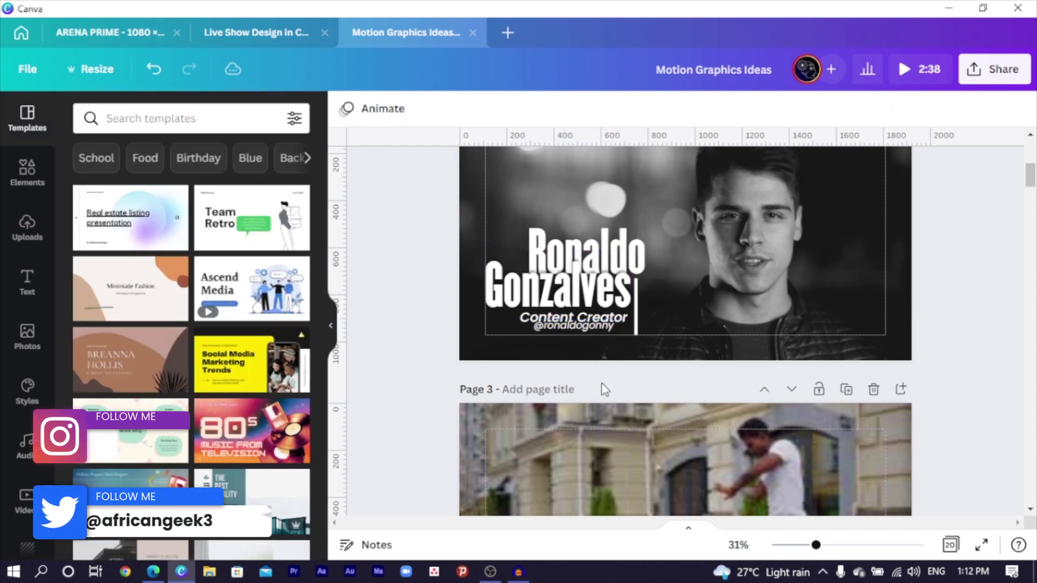
{"action": "left_click", "coordinate": [582, 330]}
{"action": "left_click_drag", "start_coordinate": [588, 366], "coordinate": [602, 373]}
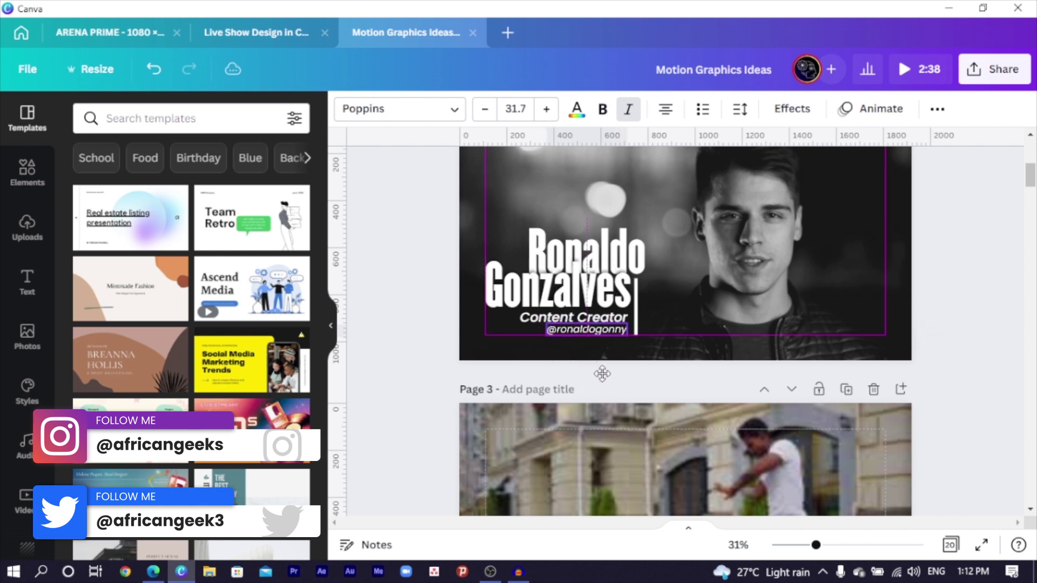
{"action": "left_click", "coordinate": [400, 352]}
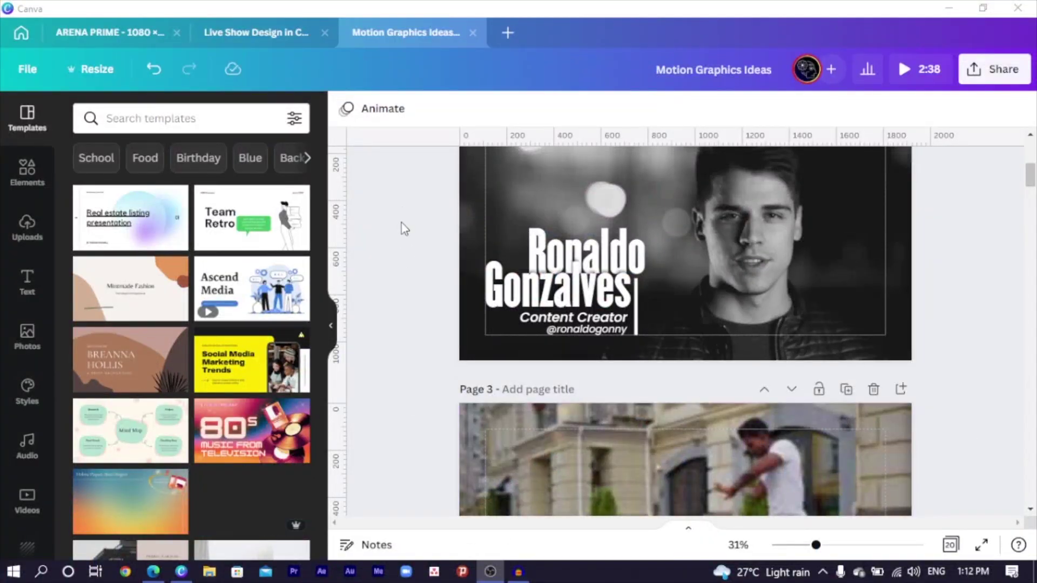
{"action": "left_click_drag", "start_coordinate": [402, 204], "coordinate": [718, 361]}
{"action": "left_click_drag", "start_coordinate": [601, 312], "coordinate": [601, 301]}
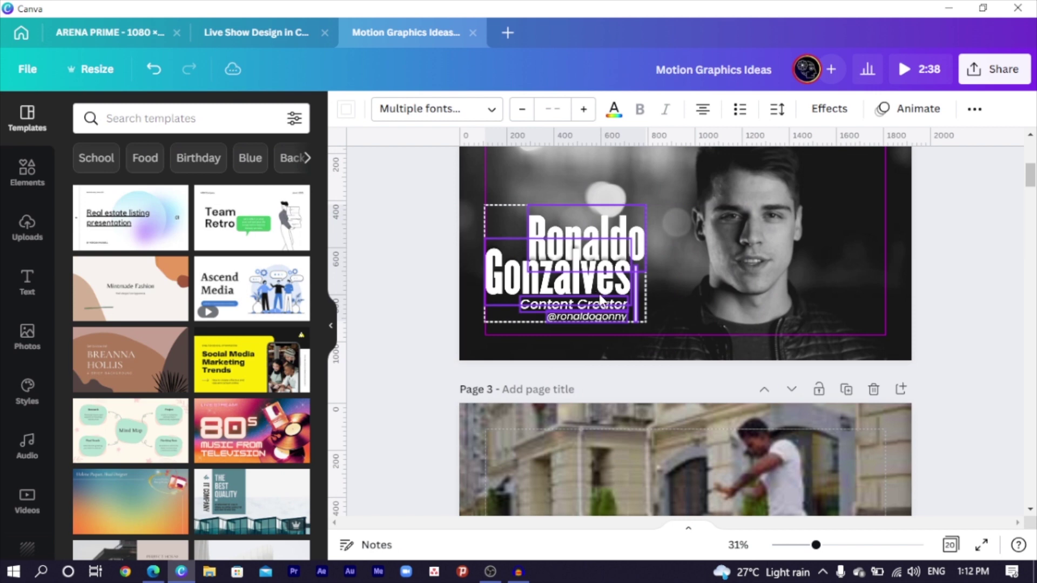
{"action": "left_click", "coordinate": [421, 317]}
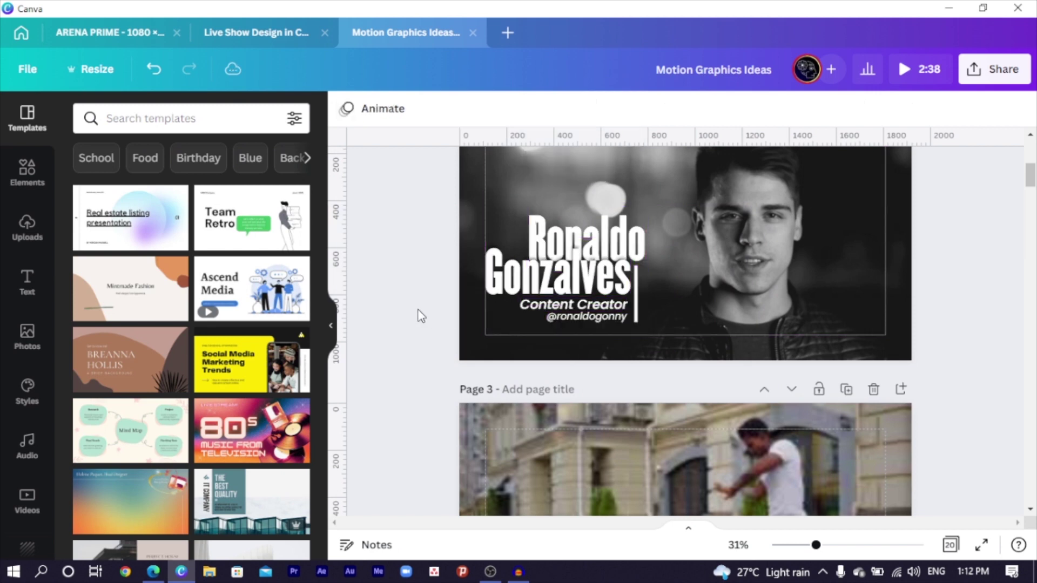
{"action": "left_click", "coordinate": [540, 304]}
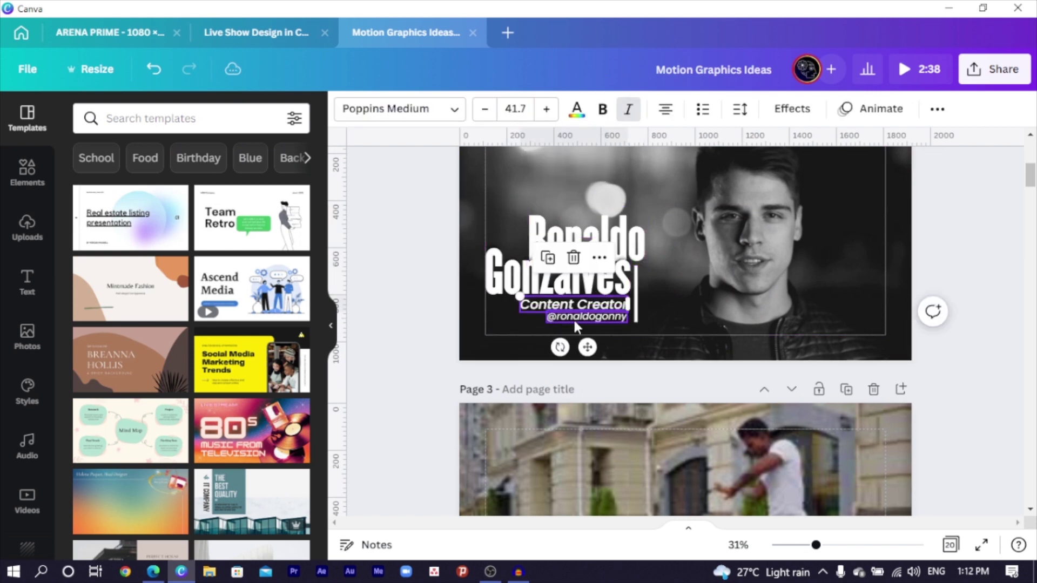
{"action": "left_click", "coordinate": [572, 318], "text": "shift"}
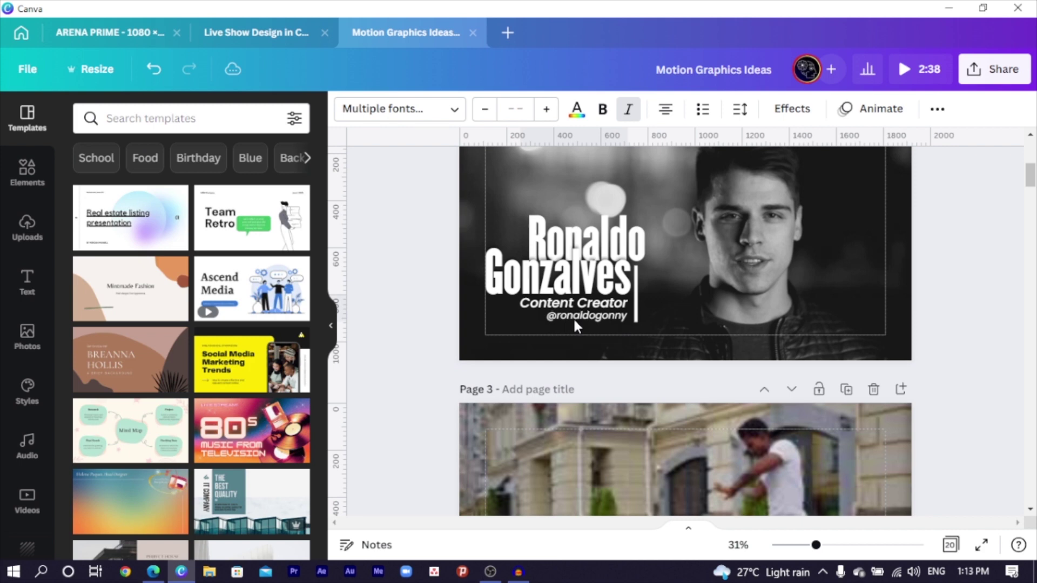
{"action": "left_click", "coordinate": [446, 317]}
{"action": "left_click", "coordinate": [579, 228]}
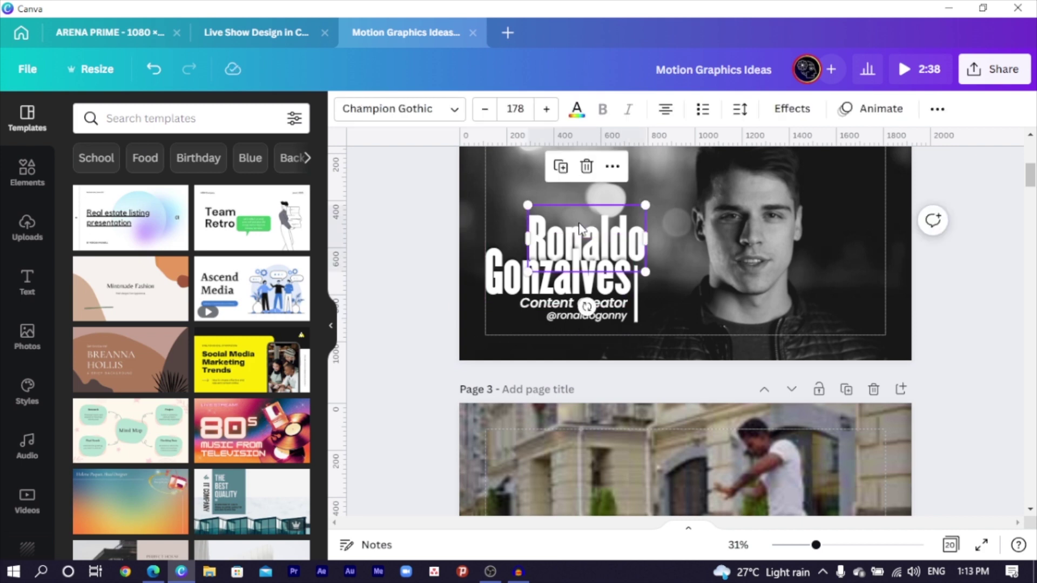
{"action": "scroll", "coordinate": [759, 162], "scroll_direction": "up", "scroll_amount": 2}
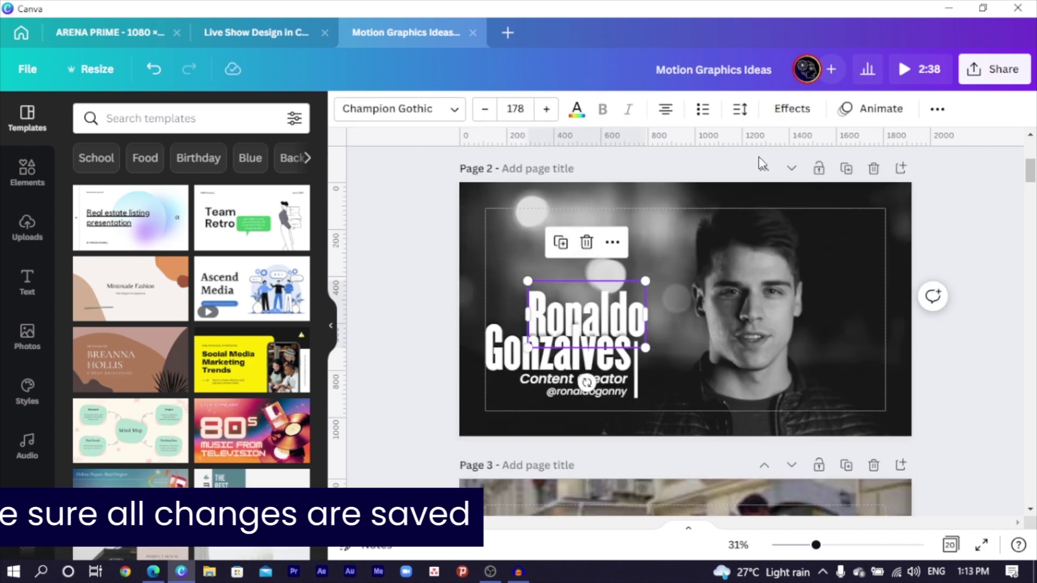
- Give the first-name title line the Bounce text animation from the Animate panel
{"action": "left_click", "coordinate": [878, 111]}
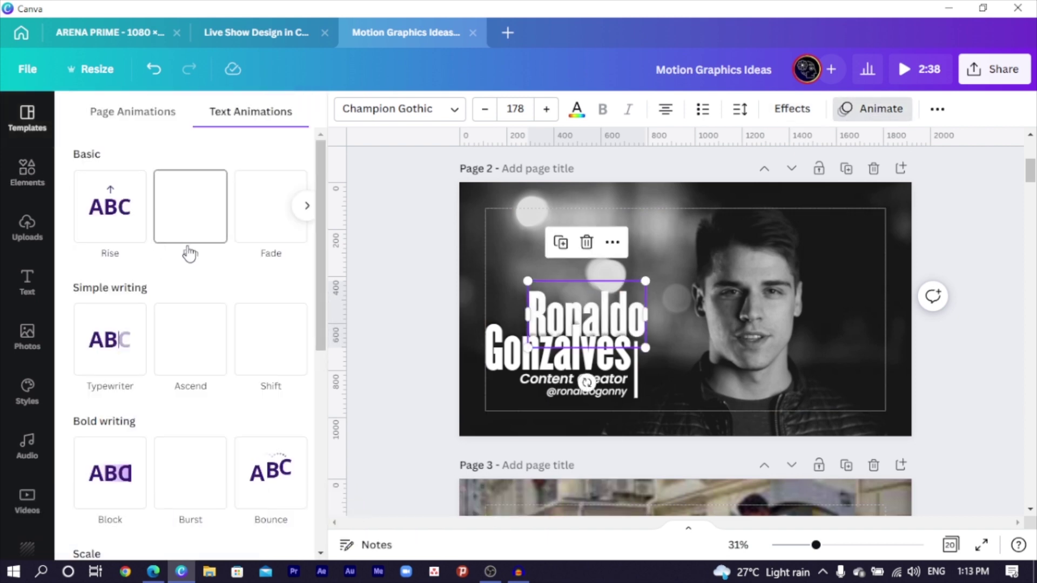
{"action": "scroll", "coordinate": [189, 257], "scroll_direction": "down", "scroll_amount": 3}
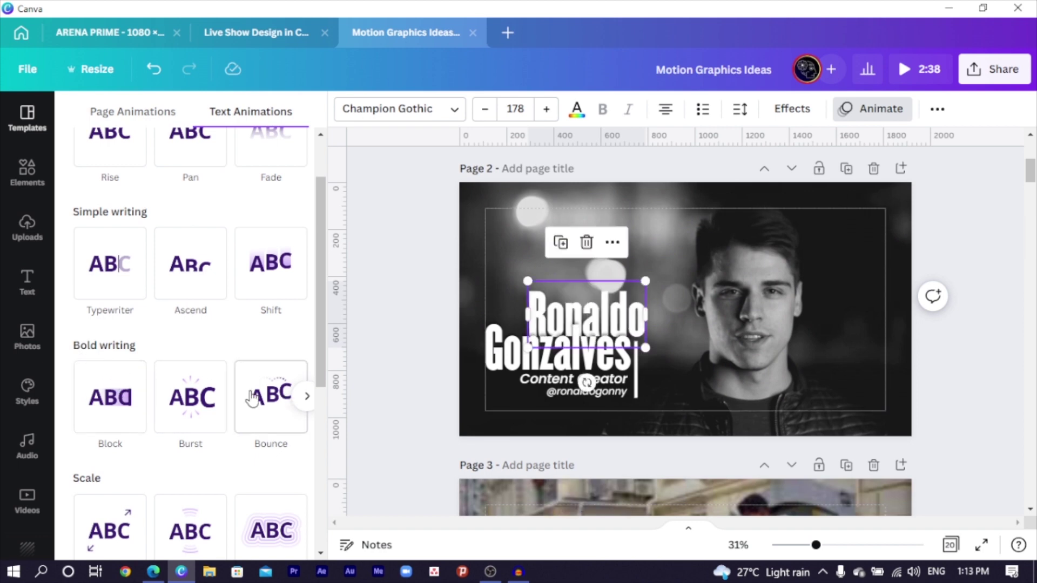
{"action": "left_click", "coordinate": [270, 405]}
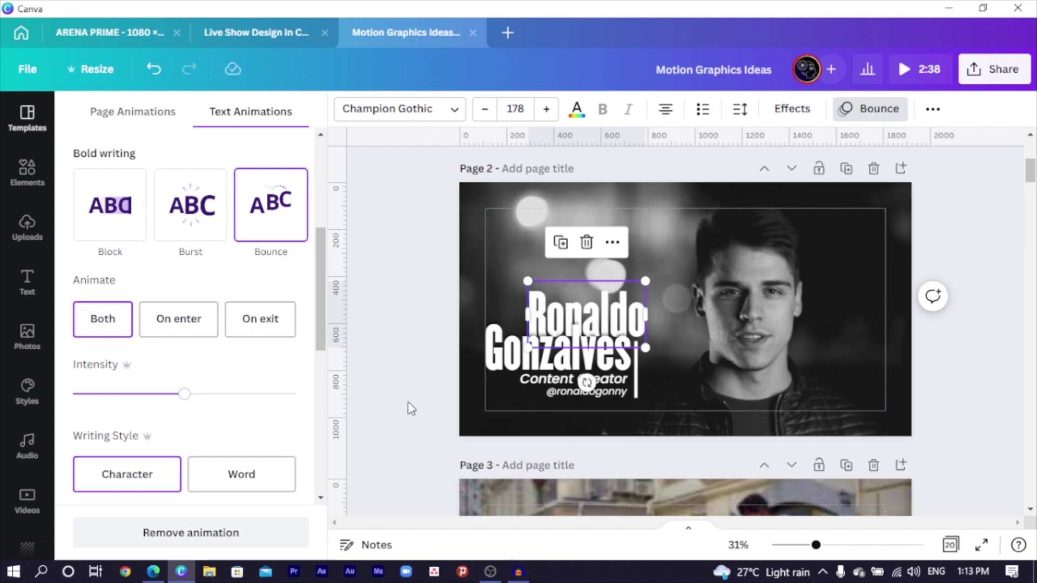
{"action": "left_click", "coordinate": [511, 359]}
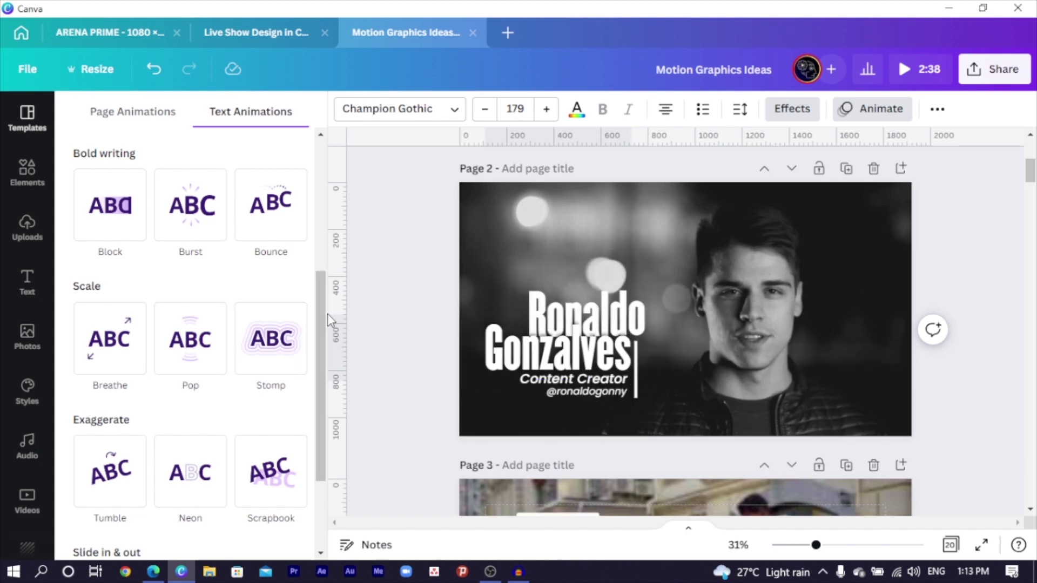
{"action": "left_click_drag", "start_coordinate": [326, 322], "coordinate": [346, 397]}
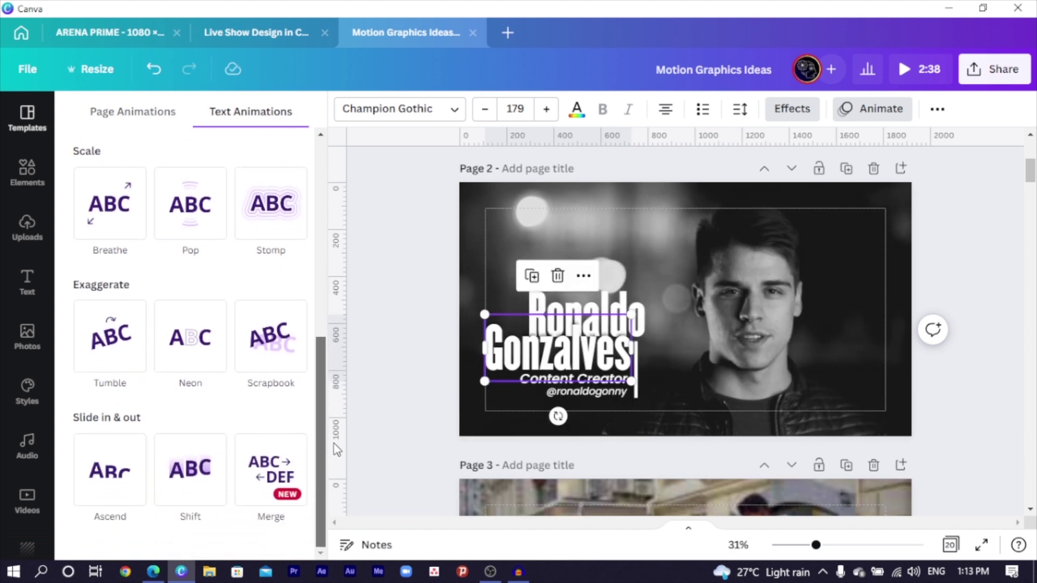
- Give the 'Gonzalves' surname line a Pan text animation with a reduced speed
{"action": "scroll", "coordinate": [315, 450], "scroll_direction": "up", "scroll_amount": 4}
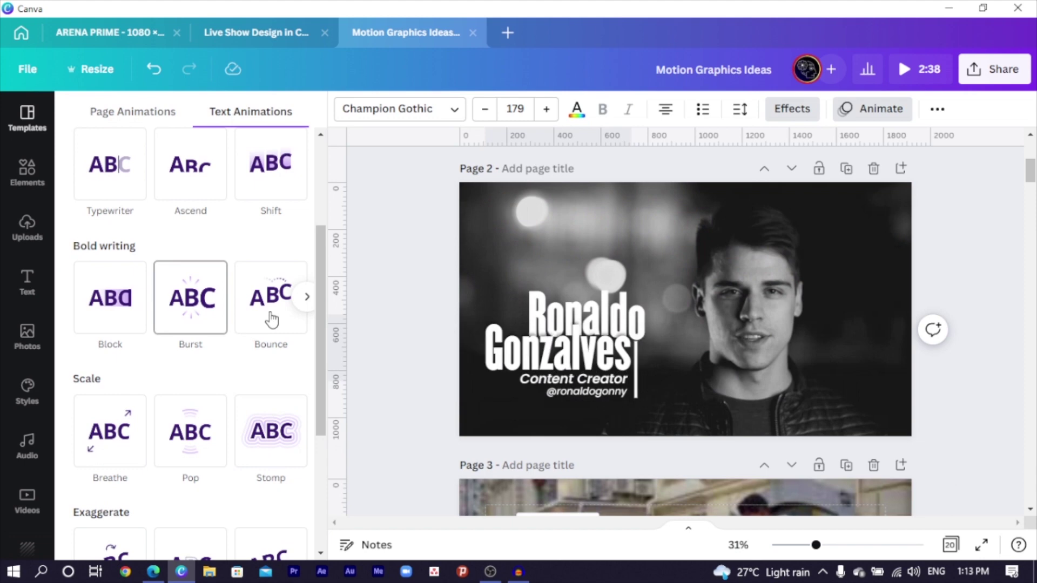
{"action": "scroll", "coordinate": [305, 162], "scroll_direction": "up", "scroll_amount": 3}
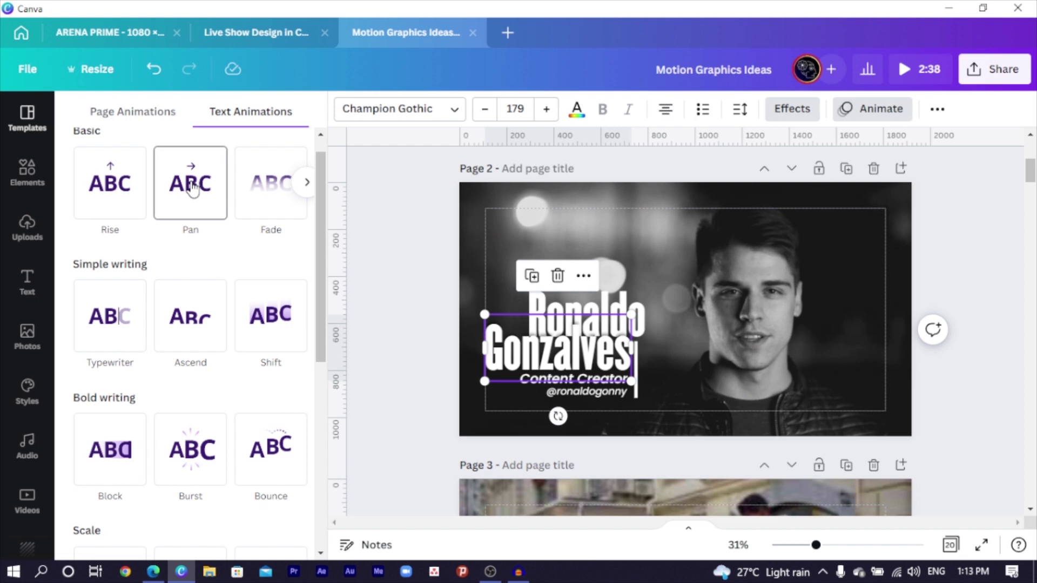
{"action": "left_click", "coordinate": [193, 189]}
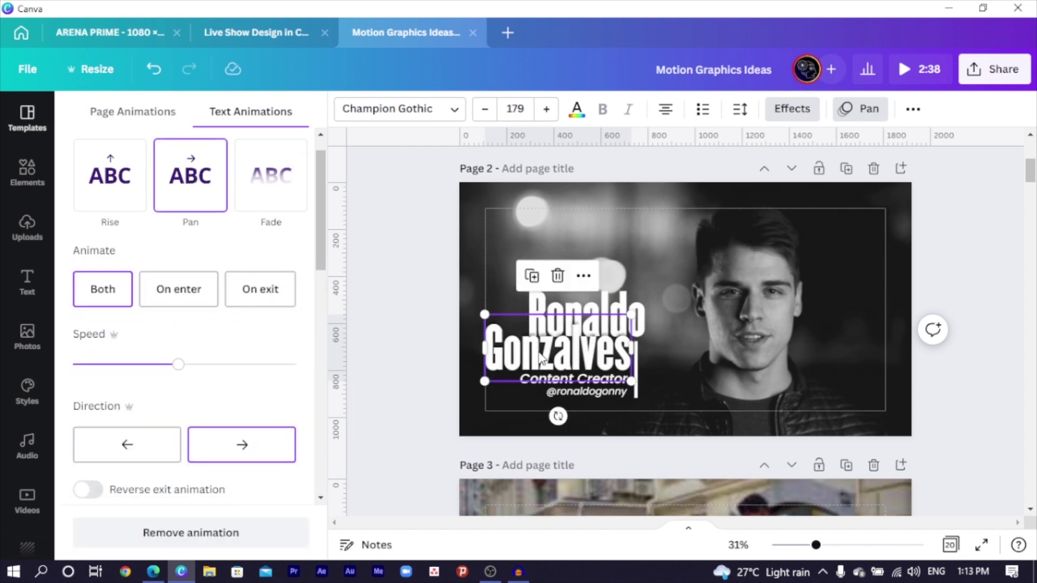
{"action": "left_click_drag", "start_coordinate": [180, 371], "coordinate": [129, 367]}
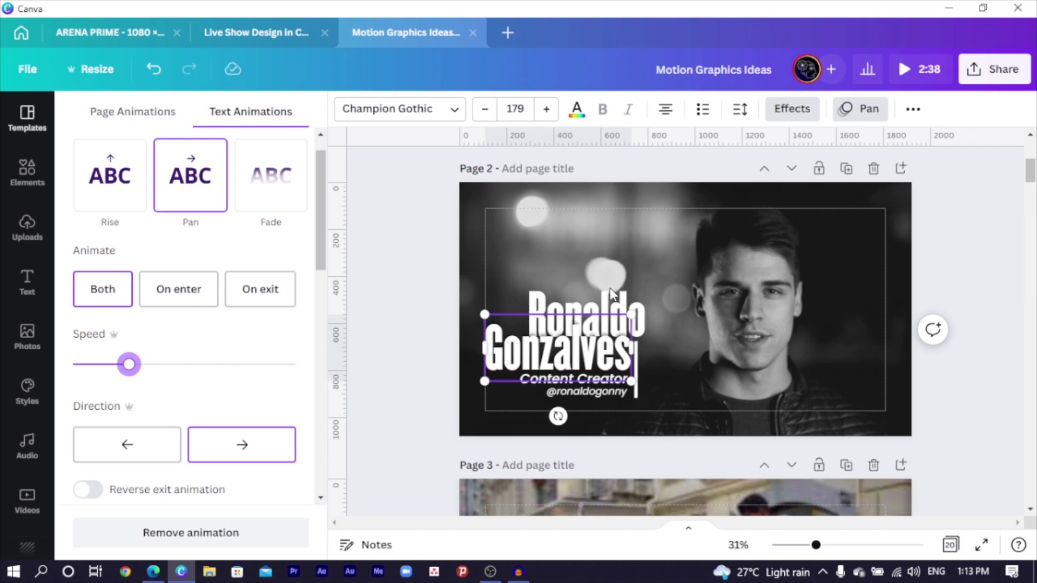
- Apply the Block text animation to the 'Content Creator' subtitle, then to the social handle text
{"action": "left_click", "coordinate": [540, 395]}
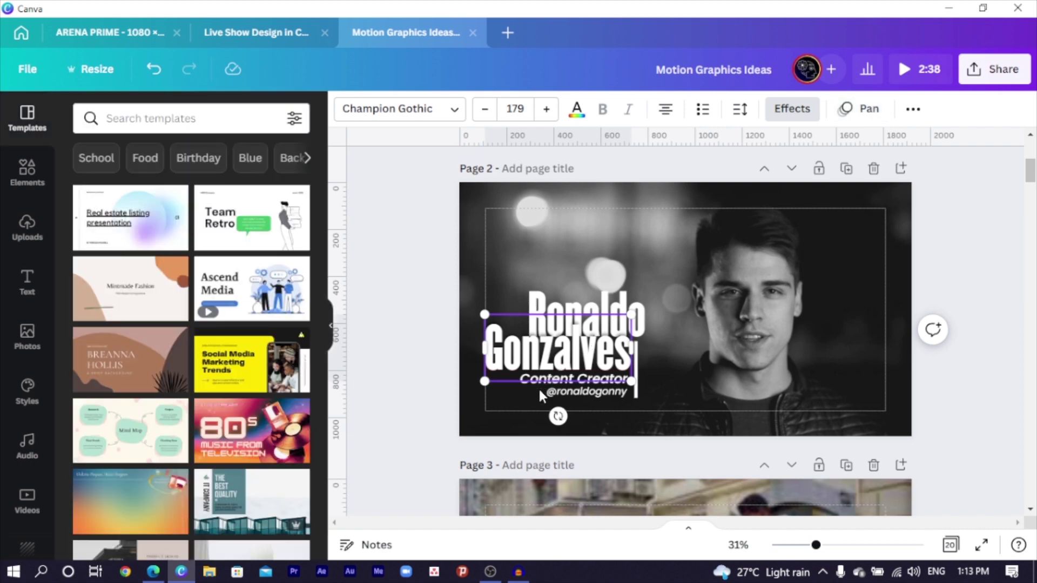
{"action": "left_click", "coordinate": [397, 405]}
{"action": "left_click", "coordinate": [542, 380]}
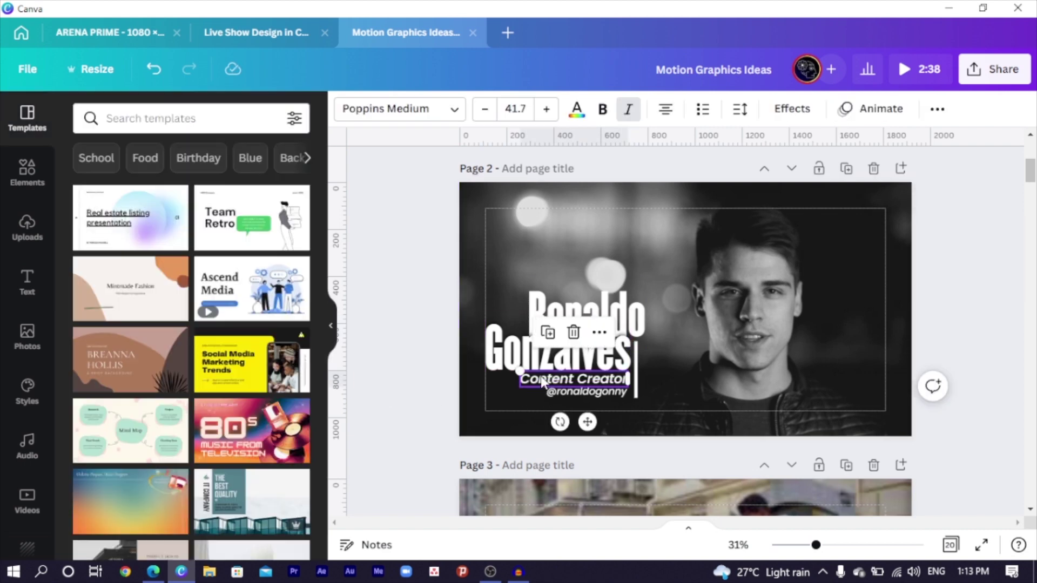
{"action": "left_click", "coordinate": [903, 110]}
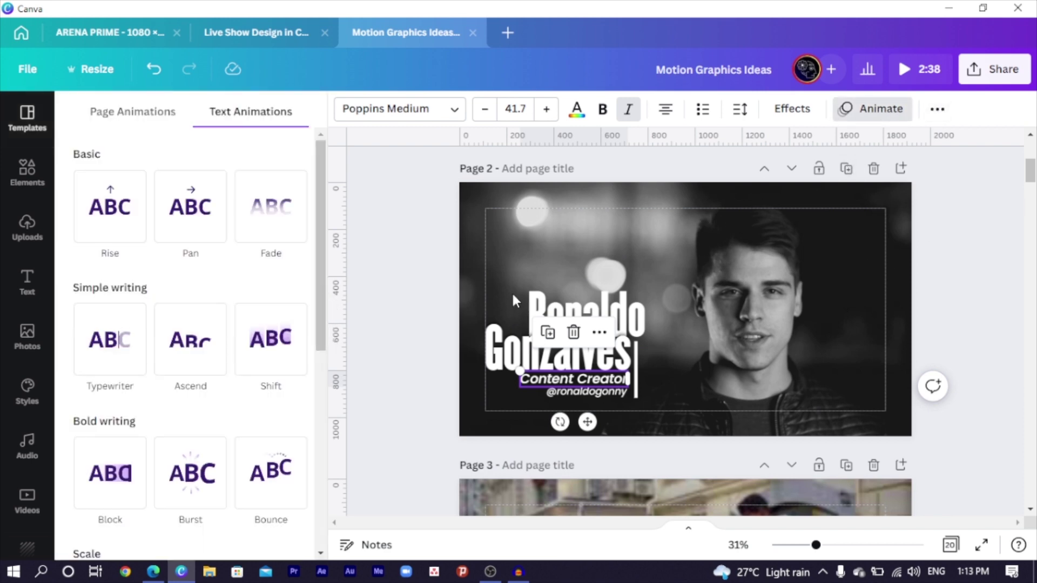
{"action": "scroll", "coordinate": [192, 375], "scroll_direction": "down", "scroll_amount": 3}
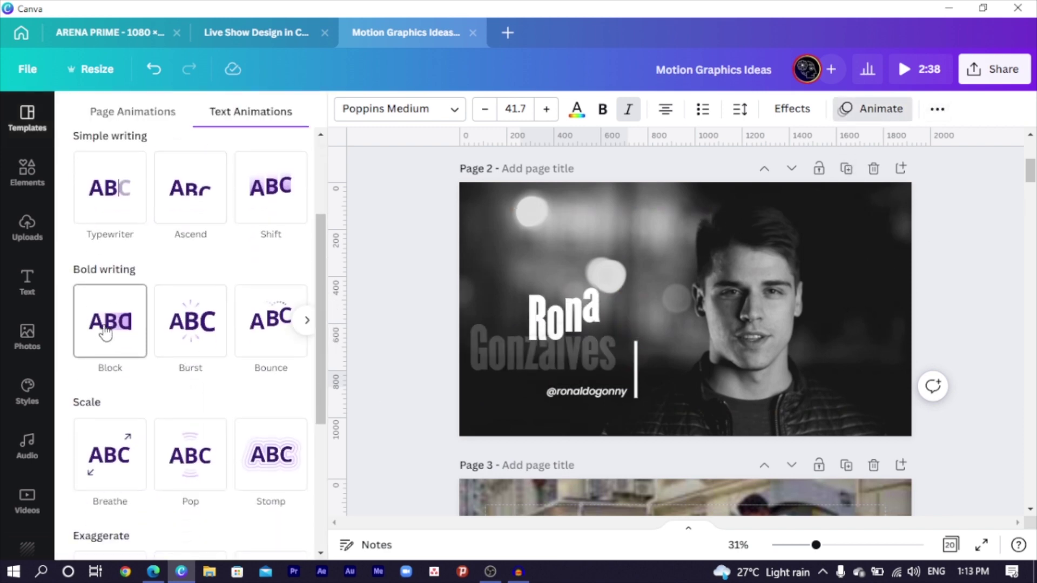
{"action": "left_click", "coordinate": [106, 333]}
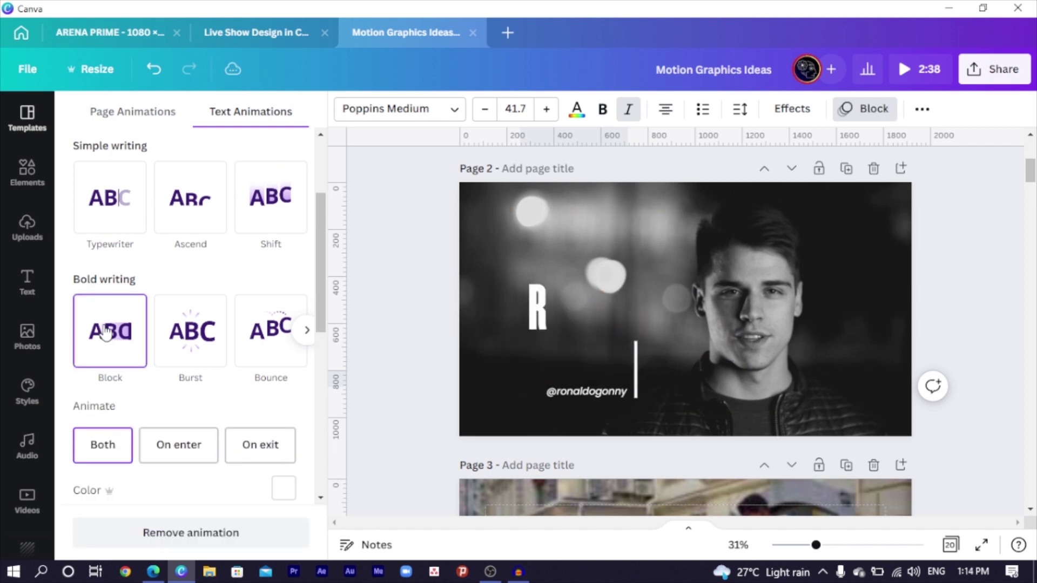
{"action": "left_click", "coordinate": [592, 392]}
{"action": "left_click", "coordinate": [115, 337]}
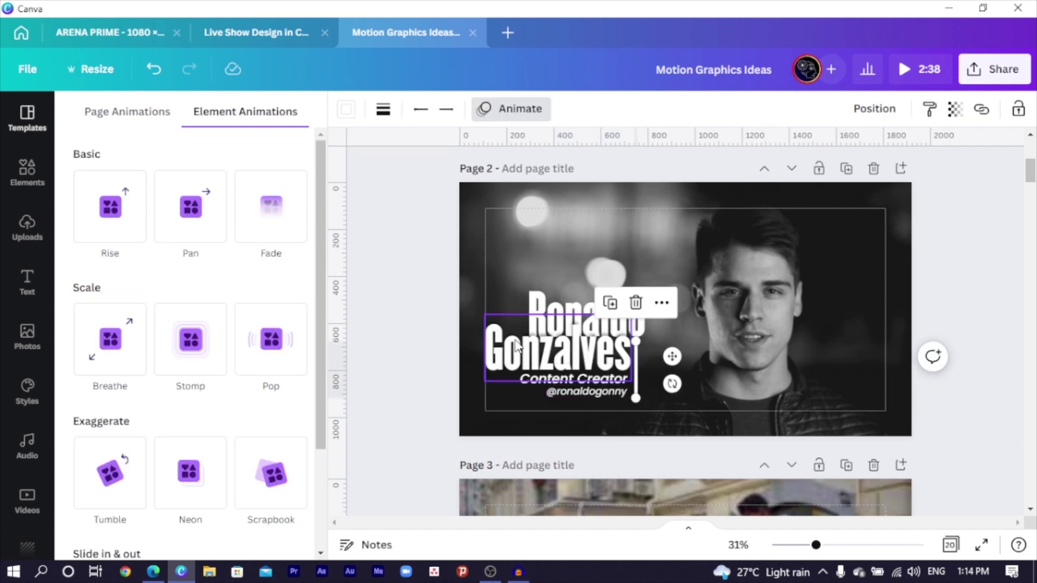
- Give the vertical accent bar the Baseline effect, slightly slower, with Direction set to down
{"action": "scroll", "coordinate": [196, 402], "scroll_direction": "down", "scroll_amount": 3}
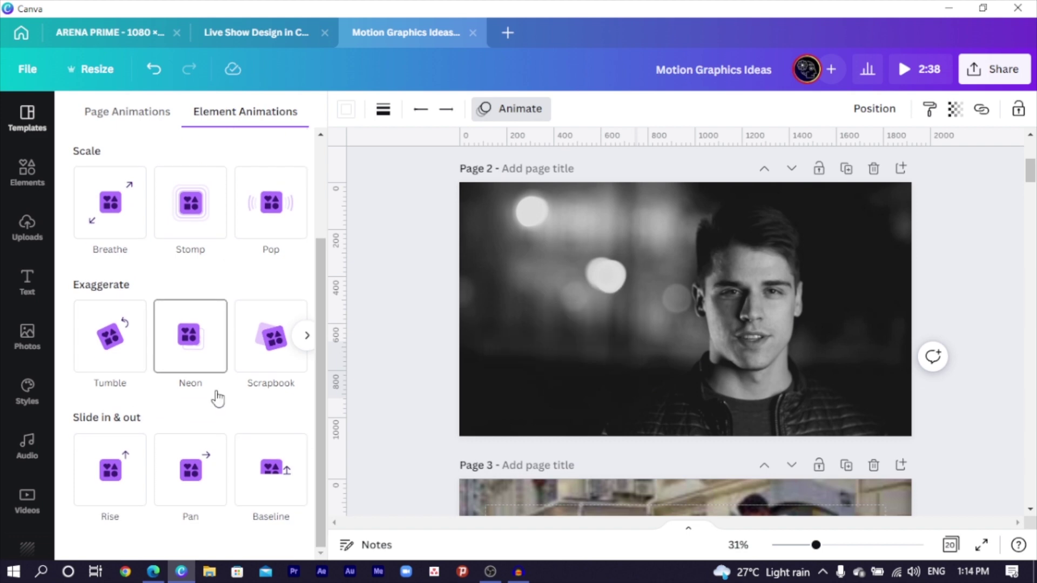
{"action": "left_click", "coordinate": [259, 474]}
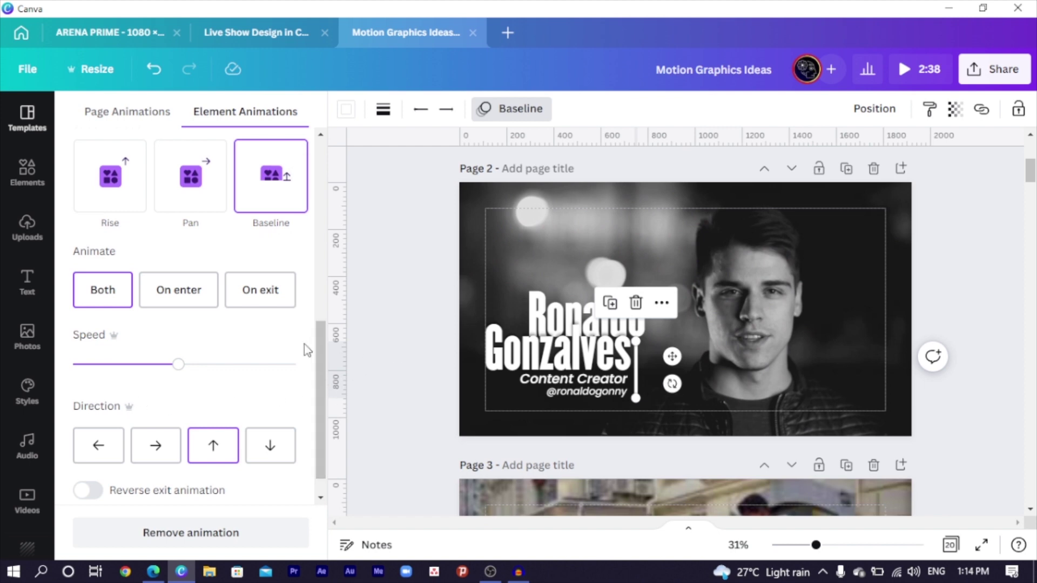
{"action": "left_click", "coordinate": [167, 365]}
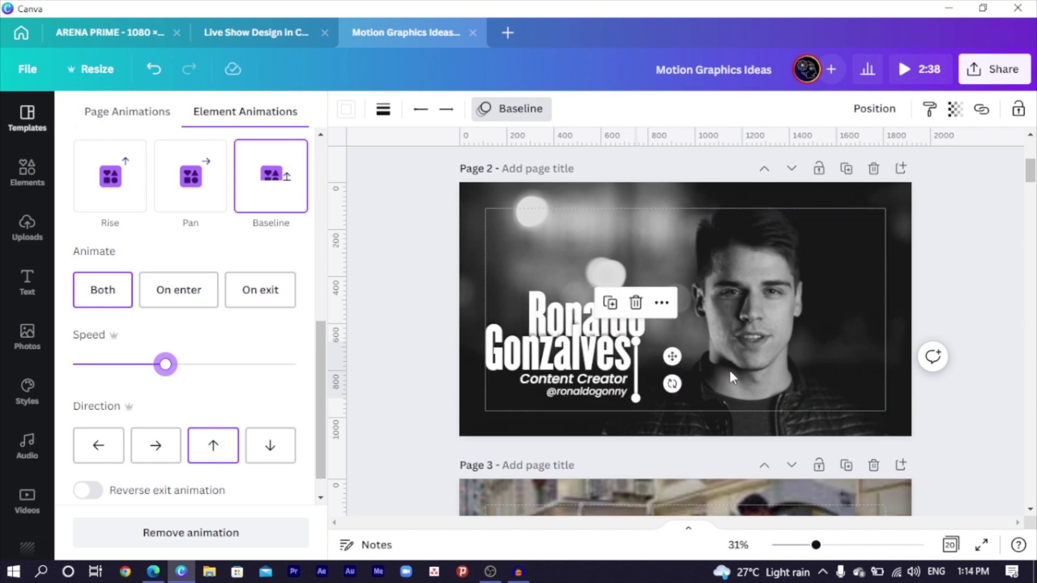
{"action": "left_click", "coordinate": [271, 449]}
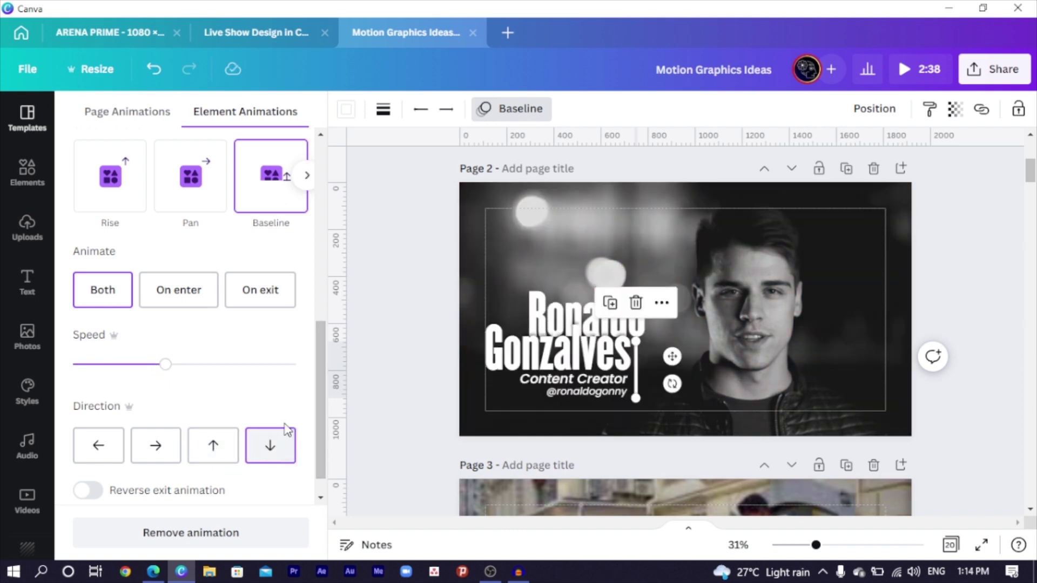